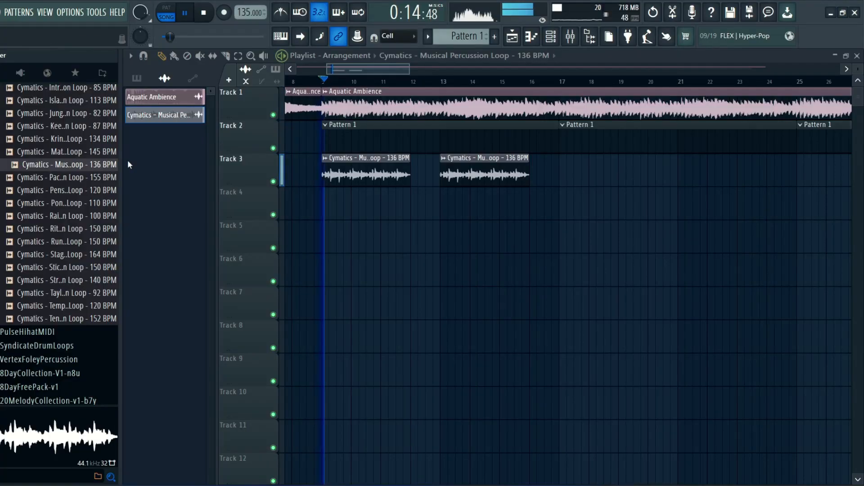
Fit the Musical Percussion Loop clips on Track 3 to the 135 BPM project tempo
left_click(376, 158)
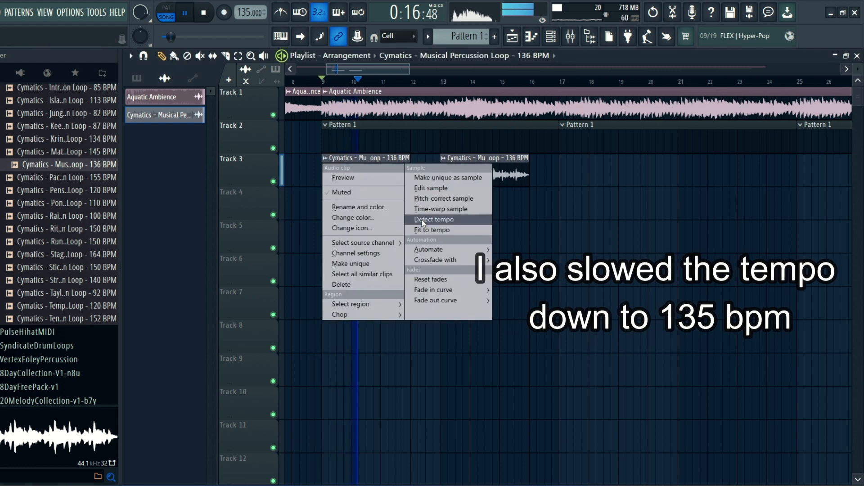
left_click(432, 230)
left_click(407, 363)
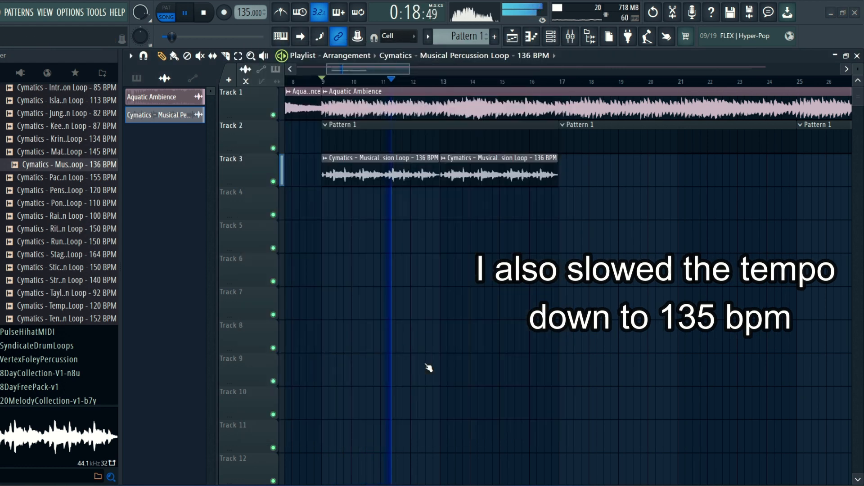
type("135")
key("Return")
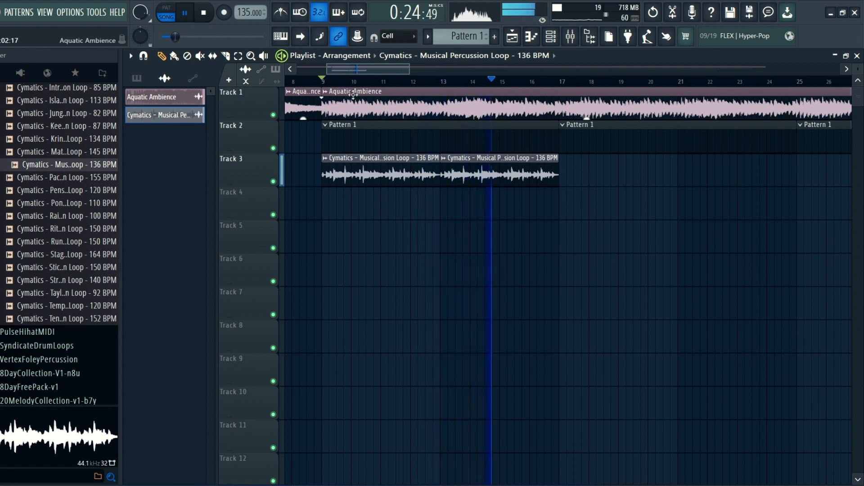
Check the Musical Percussion Loop's sample settings, including its time stretching and volume, and close them
double_click(535, 170)
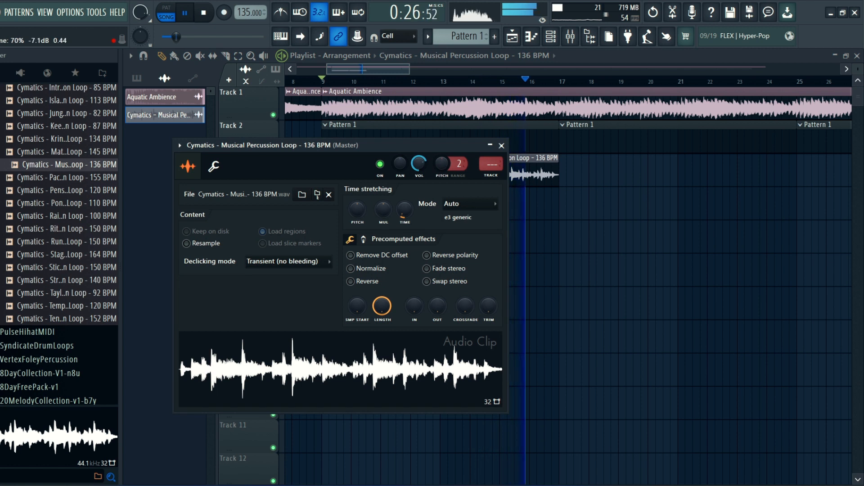
left_click(501, 145)
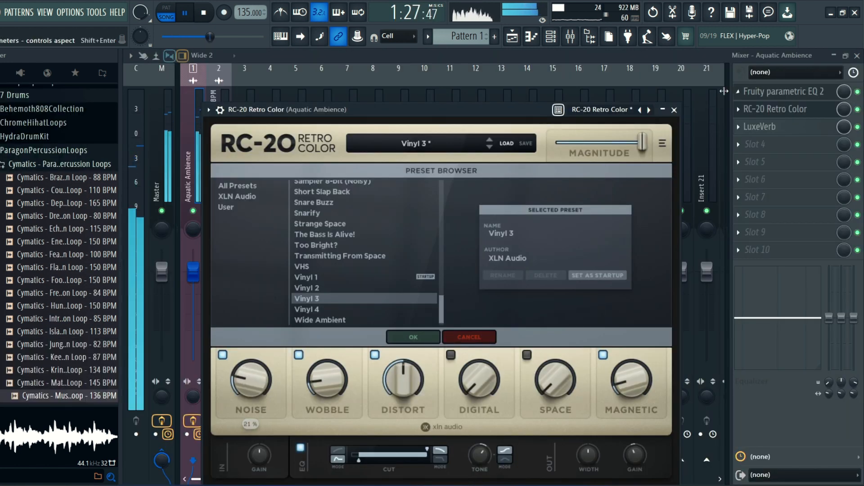
Close the RC-20 Retro Color window and examine the Fruity parametric EQ 2 curve on the Aquatic Ambience mixer track
left_click(674, 110)
left_click(551, 36)
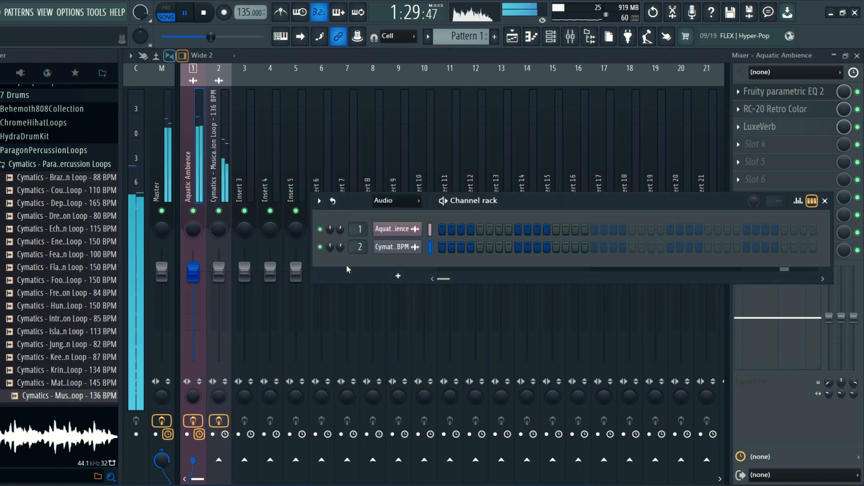
left_click(825, 201)
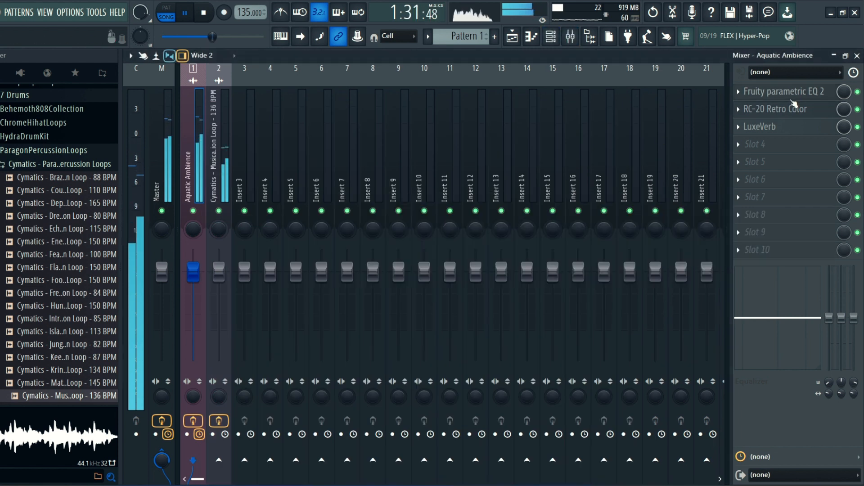
left_click(784, 92)
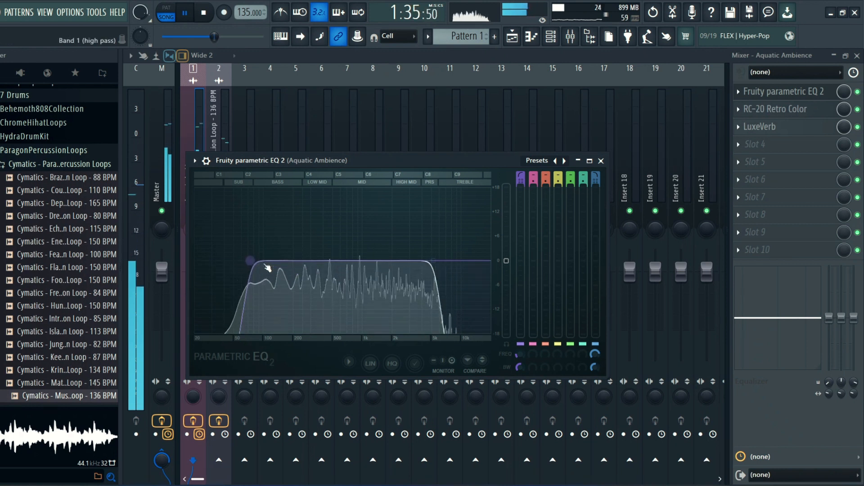
left_click(68, 149)
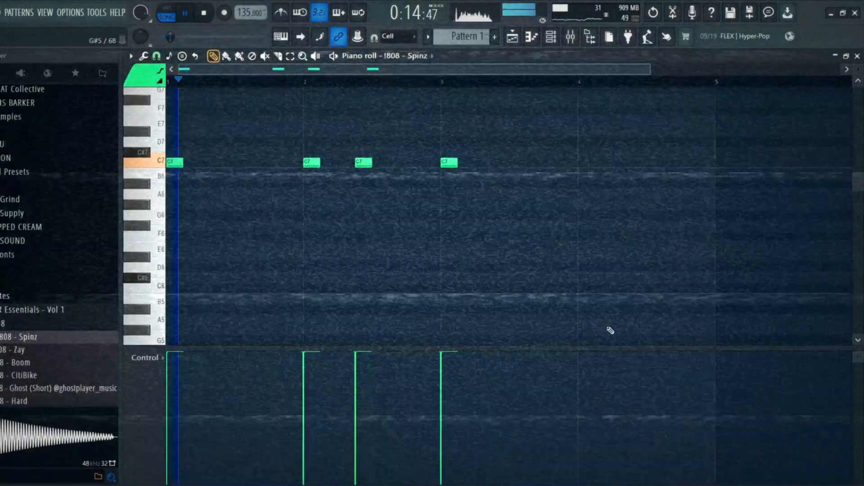
Move the second 808 - Spinz note earlier into bar 1 and lower the 808 pattern by octaves to C5 and G5
left_click_drag(315, 162, 230, 163)
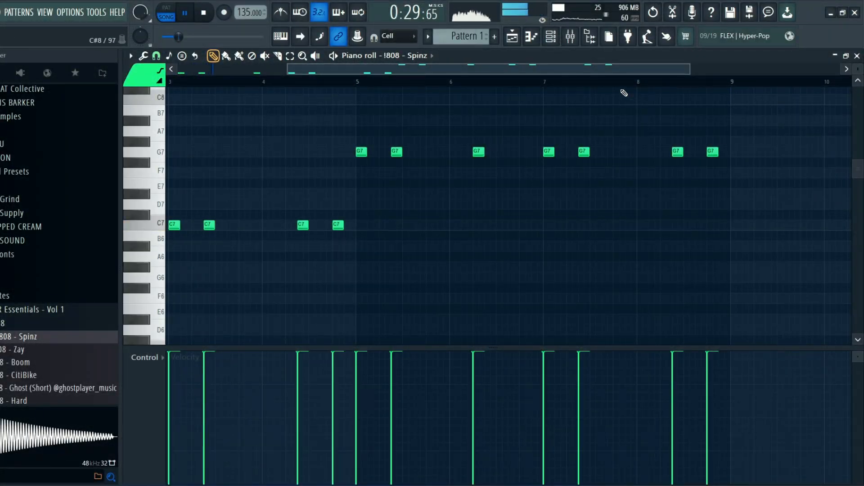
scroll(630, 99, "down", 4)
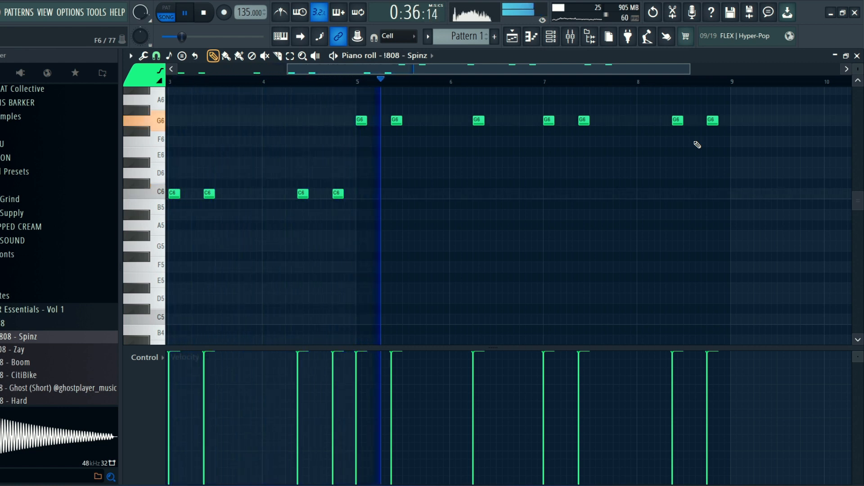
key("ctrl+Down")
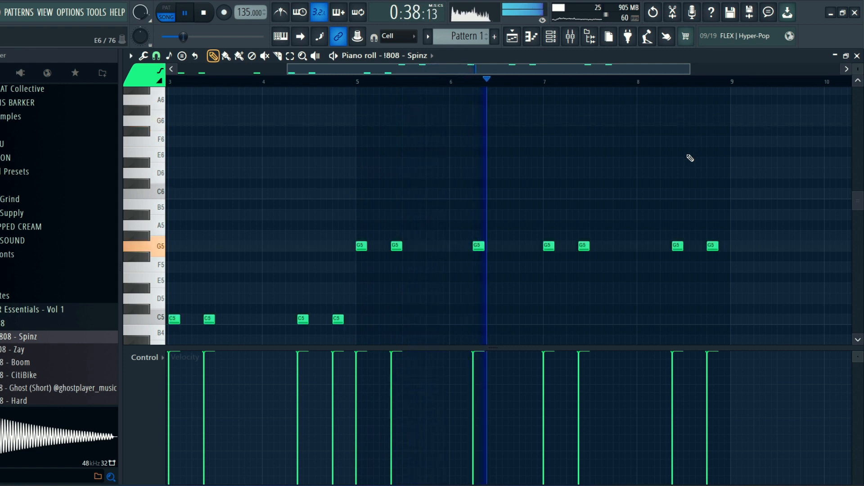
scroll(601, 207, "down", 4)
scroll(594, 221, "up", 3)
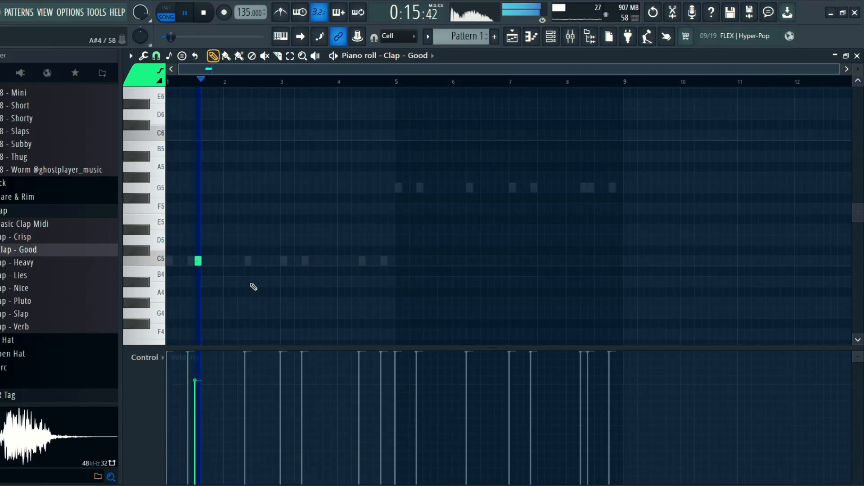
Add Clap - Good hits on C5 midway through bars 2 to 4 and duplicate the four claps into bars 5 to 8
left_click(256, 262)
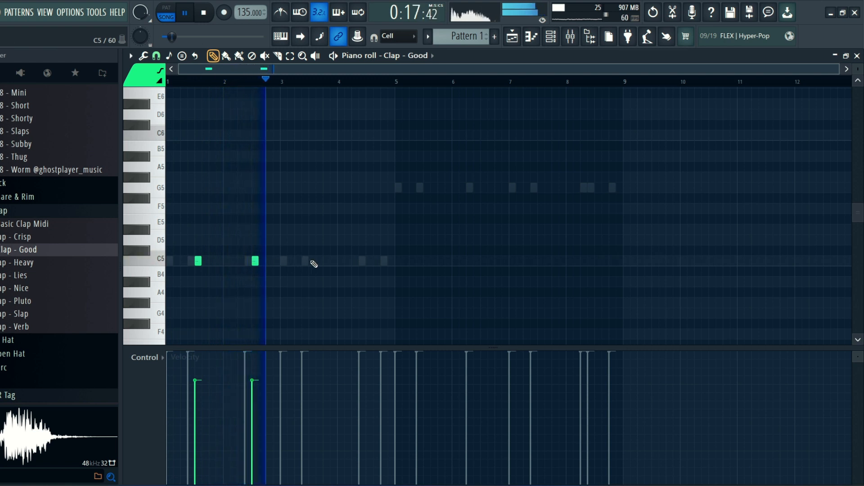
left_click(376, 263)
key("ctrl+a")
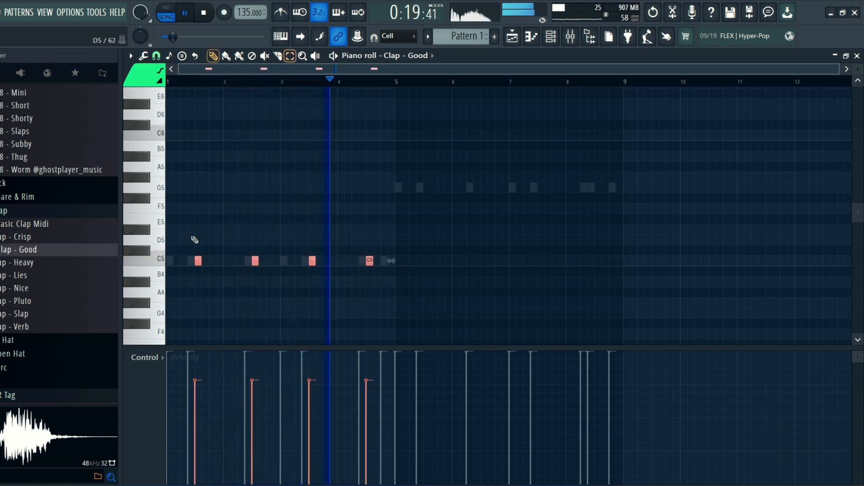
left_click_drag(196, 264, 426, 267, "shift")
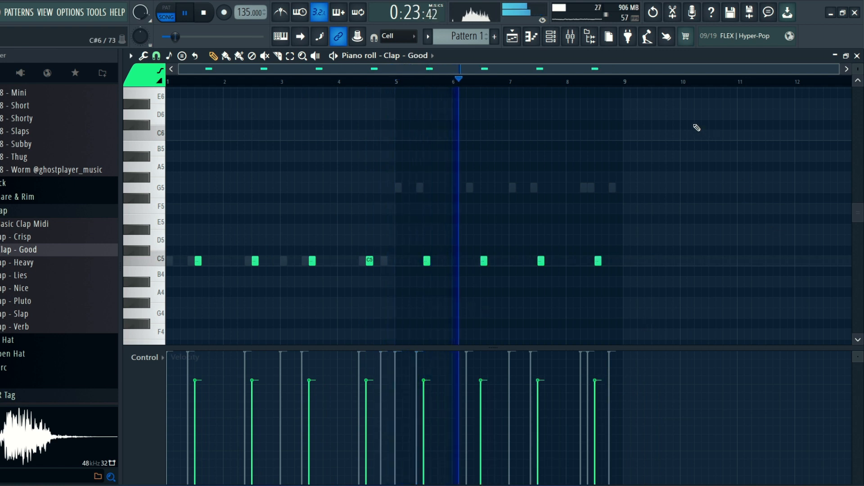
left_click(531, 40)
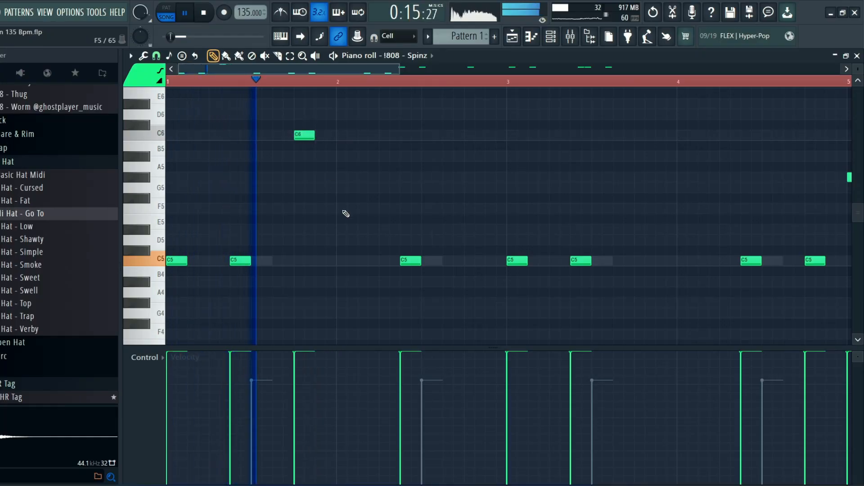
Add a C5 note to the 808 - Spinz pattern directly before the existing C5 note in bar 2
key("space")
key("space")
left_click(385, 262)
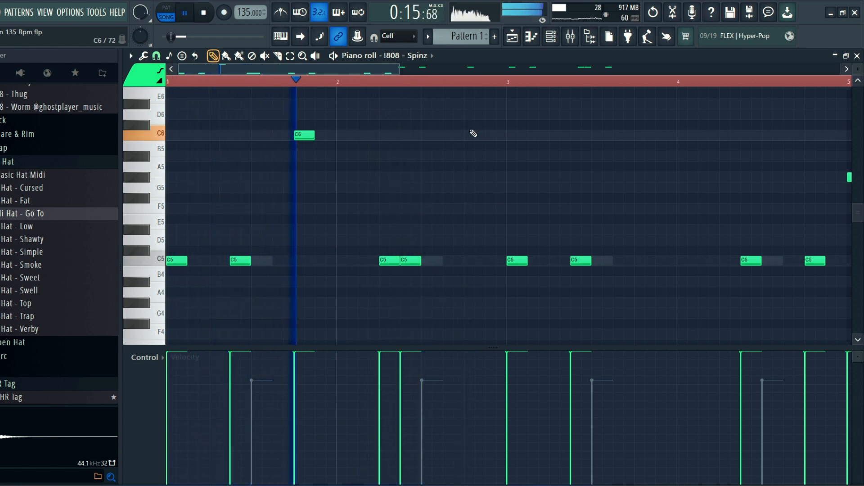
Add a high C6 note in the second half of bar 3 of the 808 pattern and delete the extra C#6 beside it
scroll(423, 88, "down", 5)
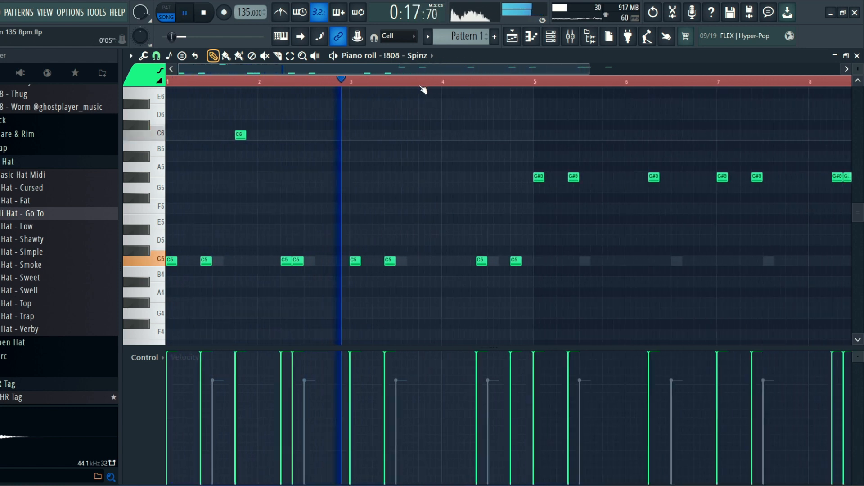
scroll(422, 95, "up", 3)
left_click(409, 135)
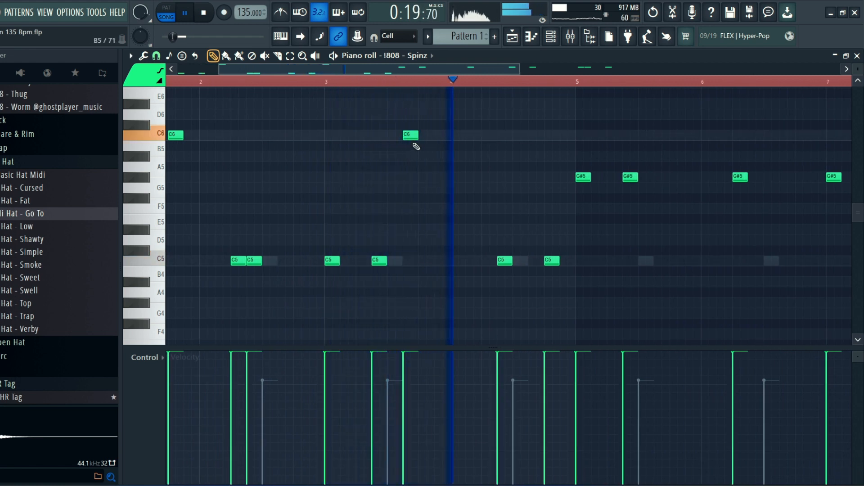
left_click(426, 126)
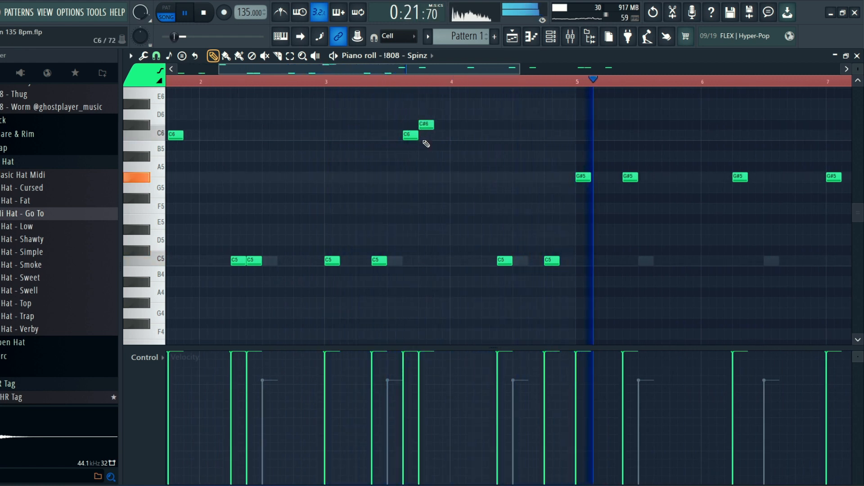
right_click(427, 128)
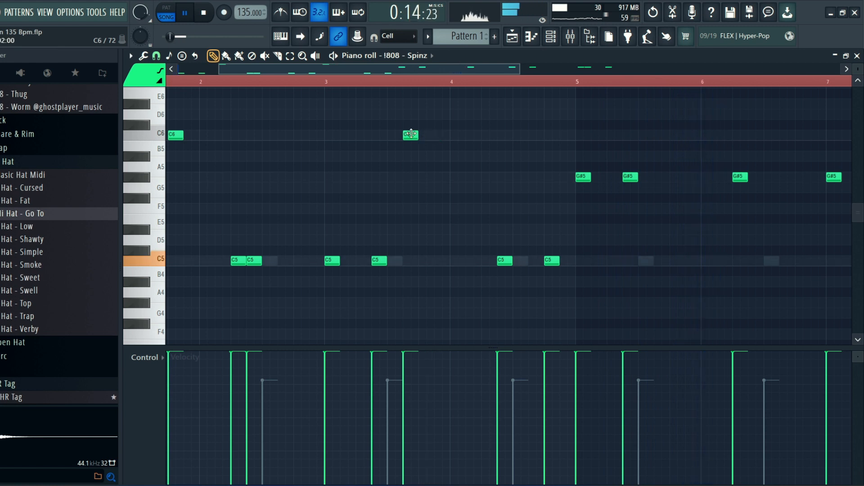
Add a C5 808 note directly before the first C5 note in bar 4
scroll(356, 86, "down", 4)
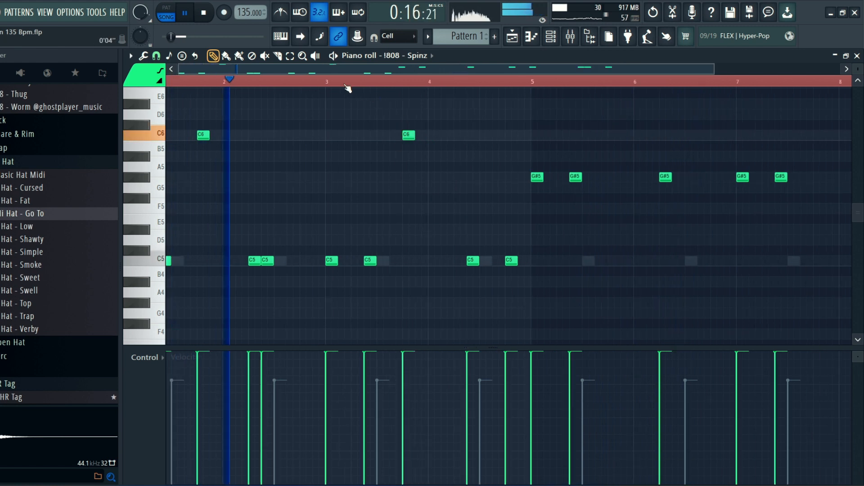
scroll(405, 89, "up", 4)
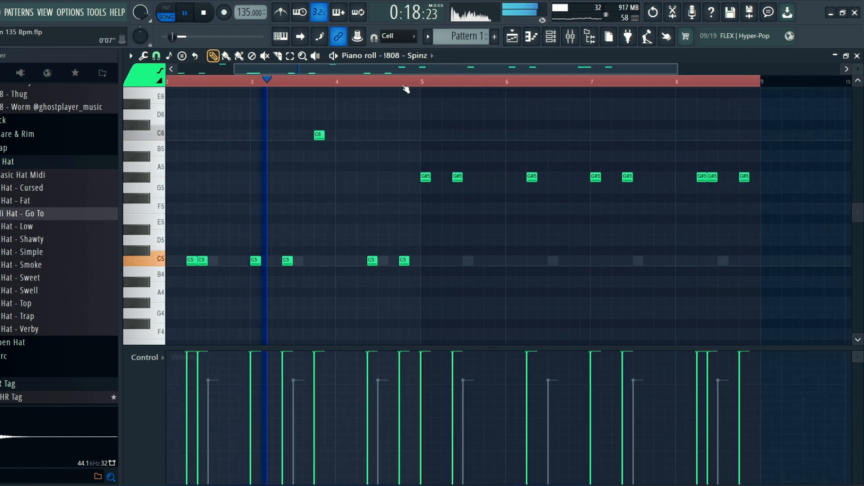
left_click(347, 260)
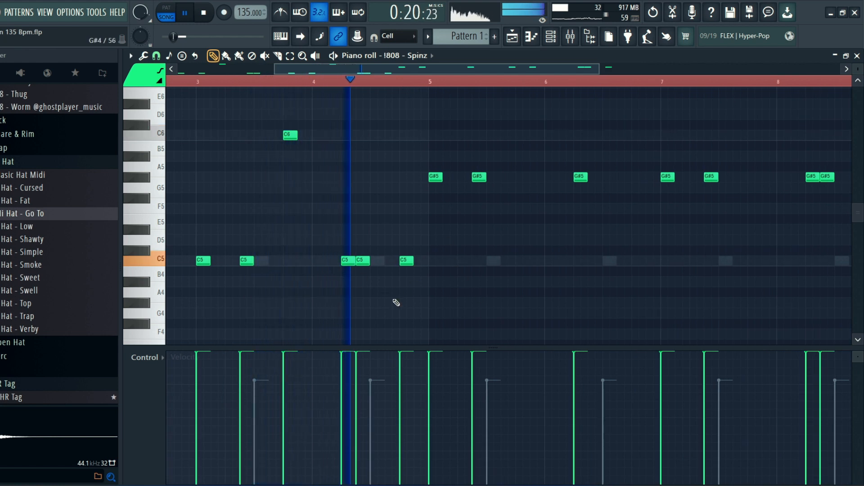
Add a high D#6 note in the second half of bar 6 of the 808 pattern
scroll(583, 287, "down", 1)
scroll(585, 286, "up", 2)
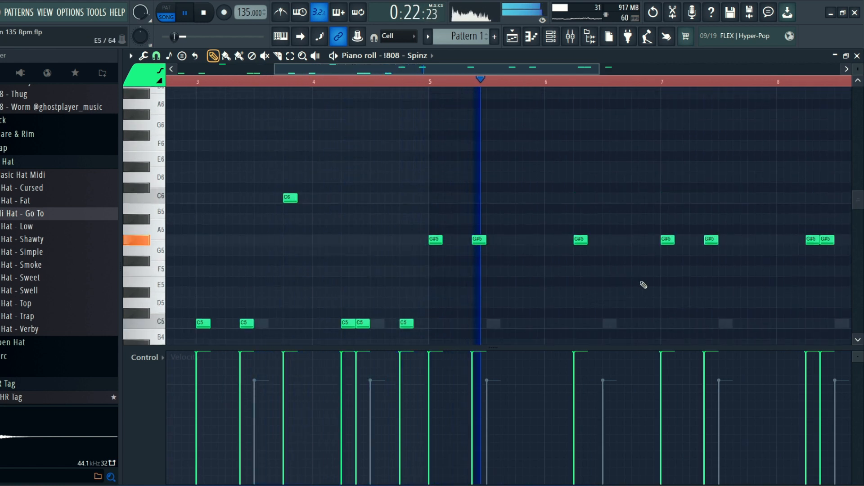
scroll(642, 285, "down", 1)
left_click(624, 135)
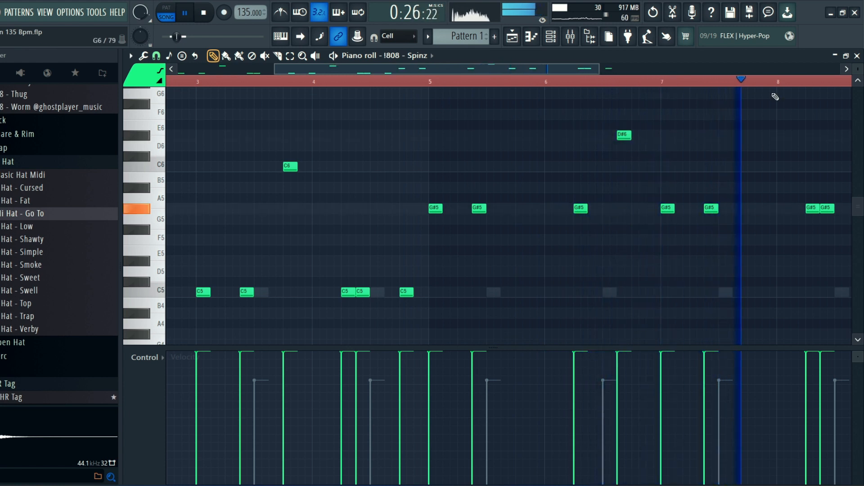
Try a high D#6 note in the second half of bar 8 of the 808 pattern
scroll(783, 82, "down", 2)
scroll(783, 82, "up", 3)
left_click(757, 135)
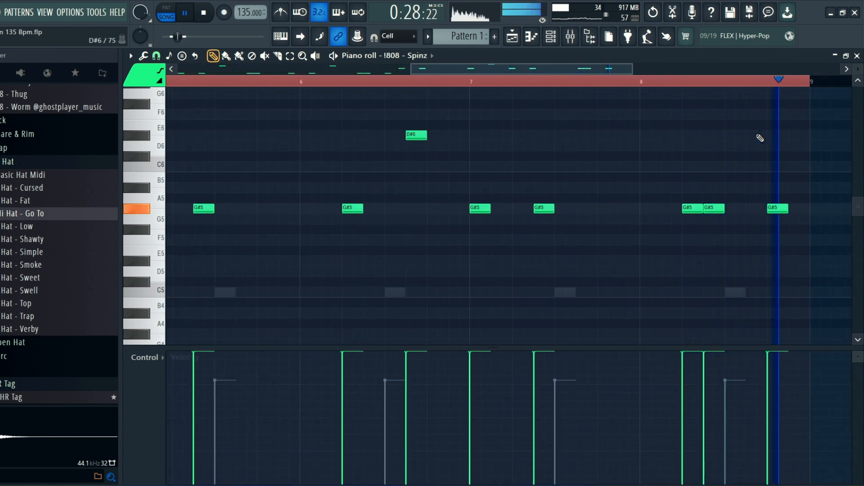
left_click(317, 83)
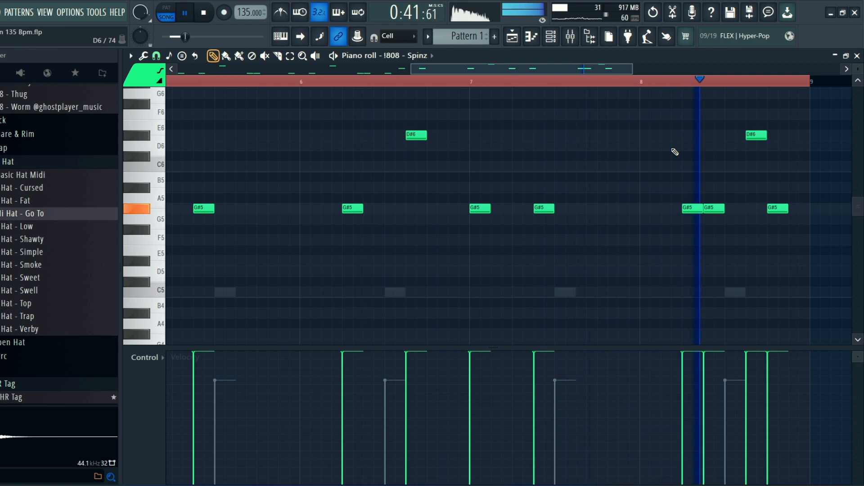
right_click(757, 135)
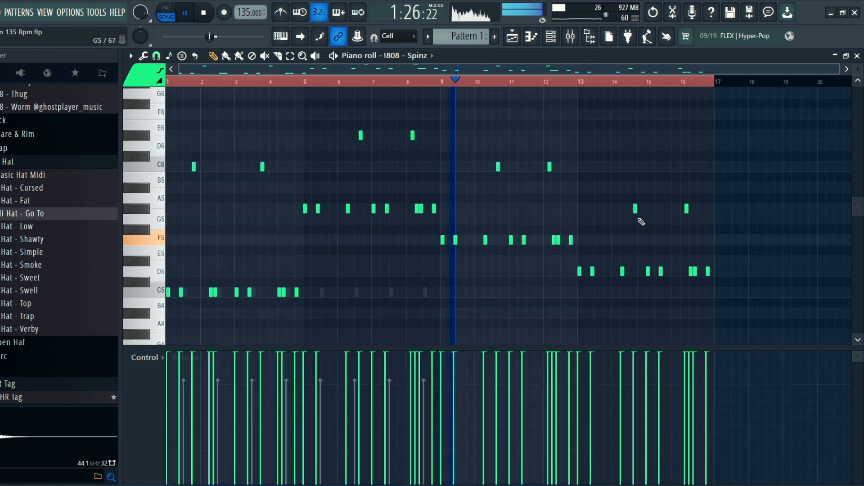
Lower the two high 808 notes in bars 14 and 16 to F5
left_click_drag(635, 230, 636, 240)
left_click_drag(686, 212, 685, 240)
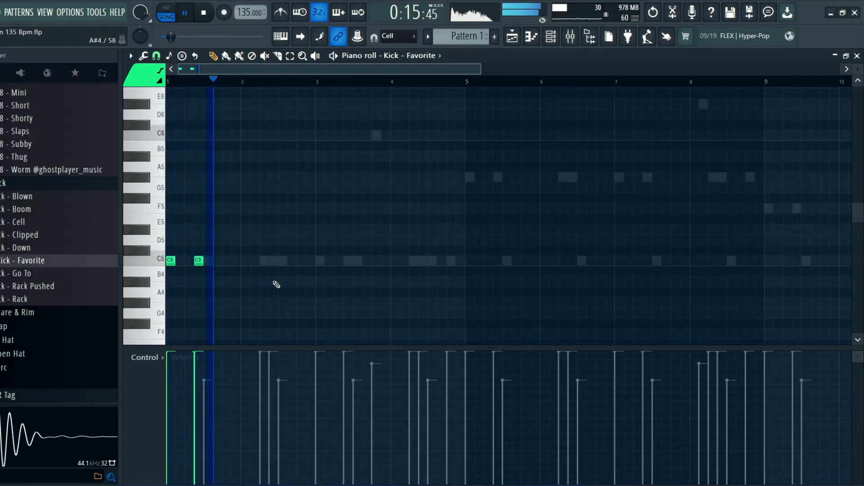
Add Kick - Favorite hits on C5 in bars 3 and 4 and copy the four-bar kick pattern into bars 5 to 8
left_click(349, 262)
left_click(414, 261)
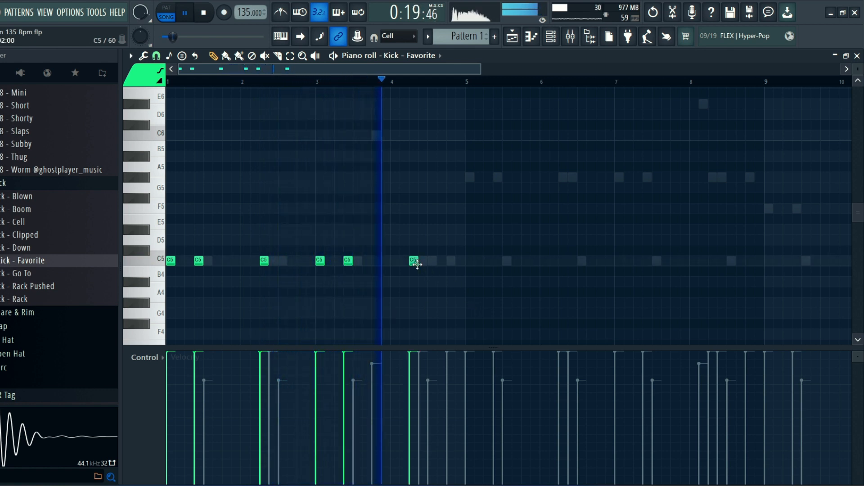
mouse_move(447, 236)
left_mouse_down()
mouse_move(168, 286)
mouse_move(472, 264)
left_mouse_up()
key("p")
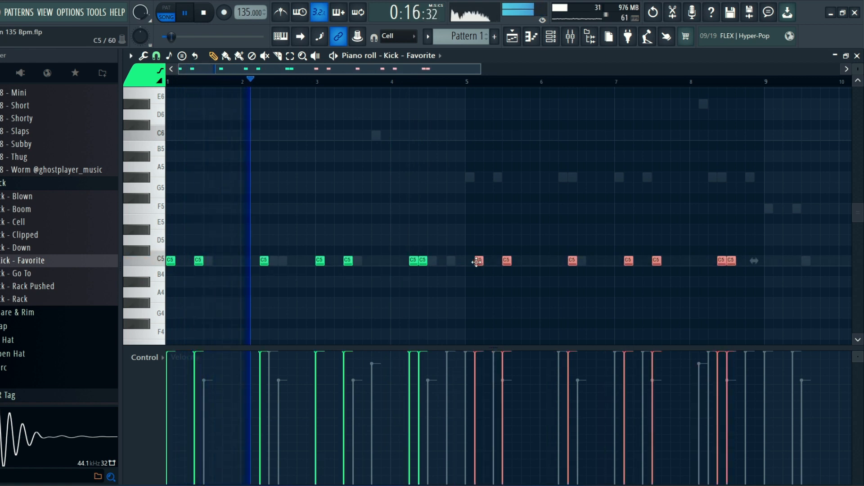
Try Kick - Go To on the kick channel and replace its sample with Kick - Rack Pushed
left_click(23, 274)
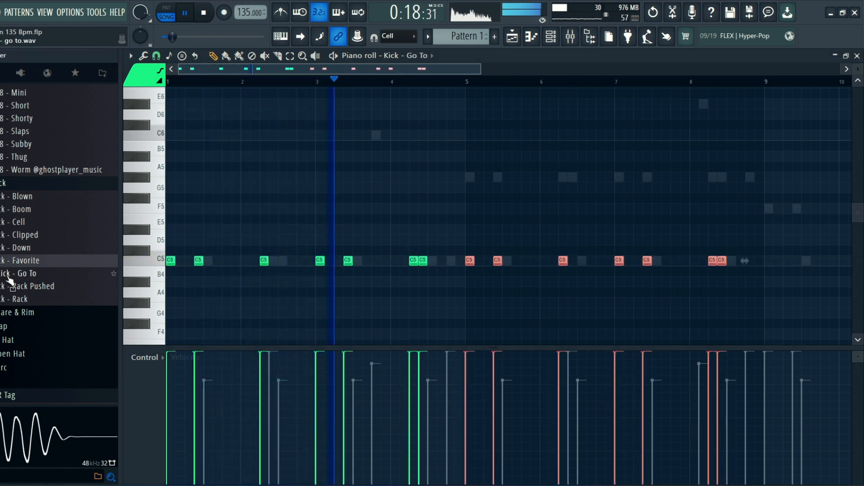
left_click(27, 286)
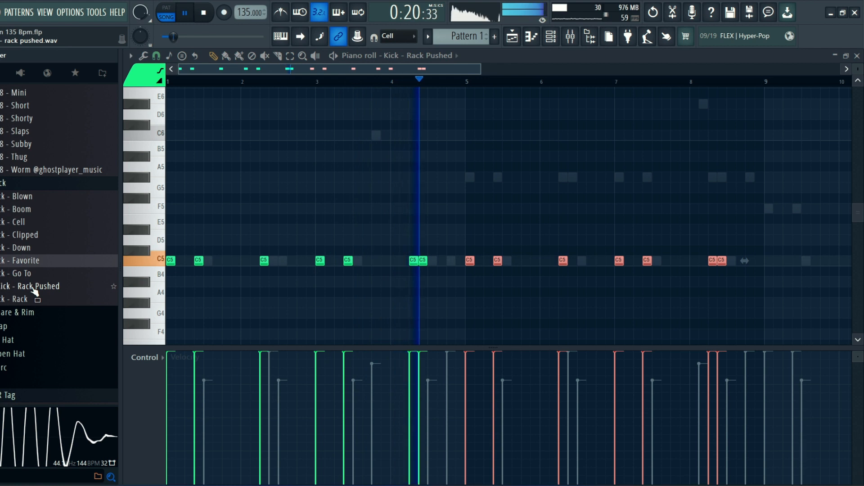
Replace the kick channel's sample with Kick - Clipped and duplicate the eight-bar kick pattern into bars 9 to 16
left_click(44, 241)
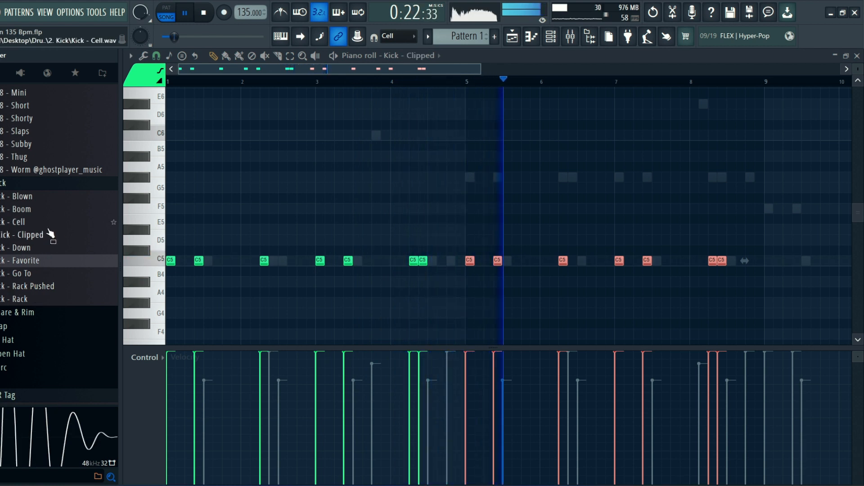
right_click(364, 196)
scroll(558, 81, "down", 4)
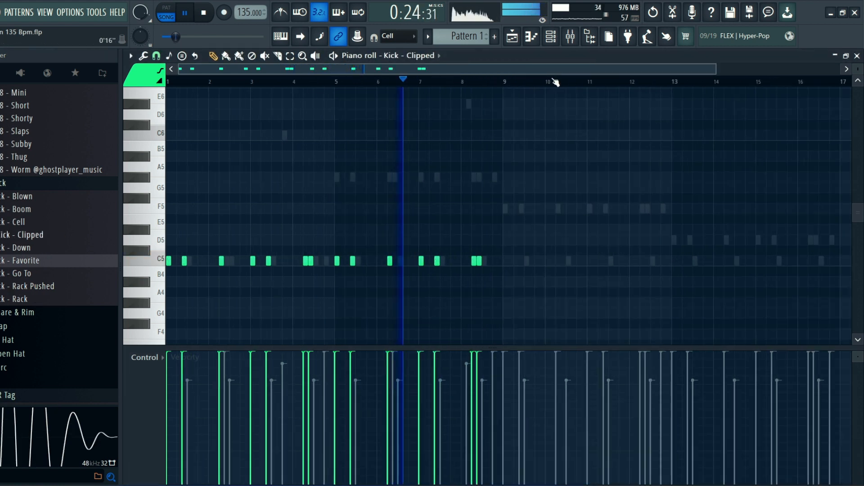
left_click_drag(537, 288, 79, 235)
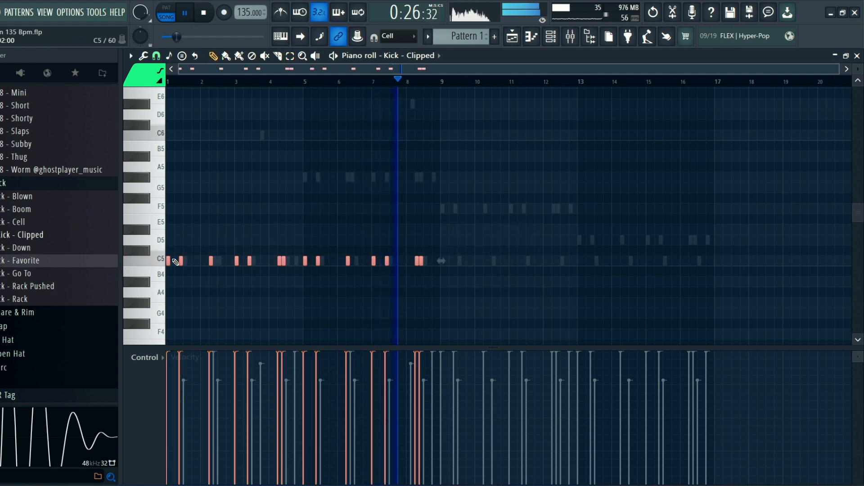
key("ctrl+b")
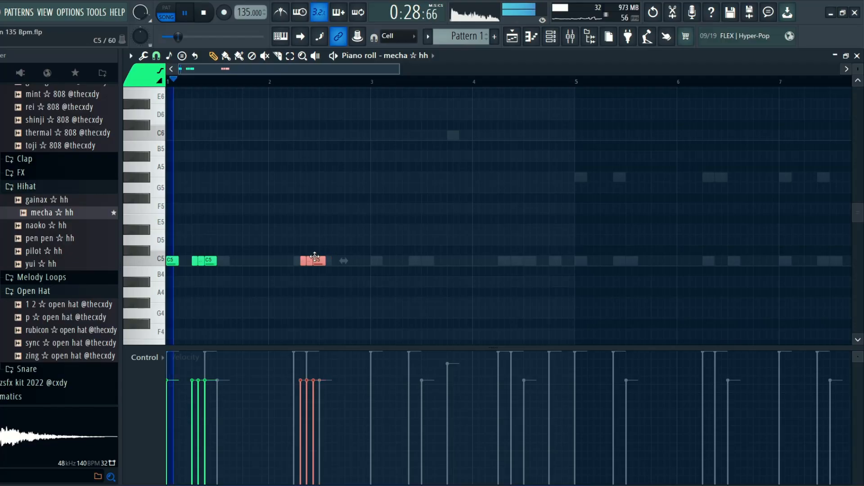
Copy the two-bar mecha hi-hat pattern into bars 3 and 4 and add a C5 hit in the second half of bar 4
left_click(328, 293)
key("ctrl+a")
left_click_drag(170, 263, 370, 262)
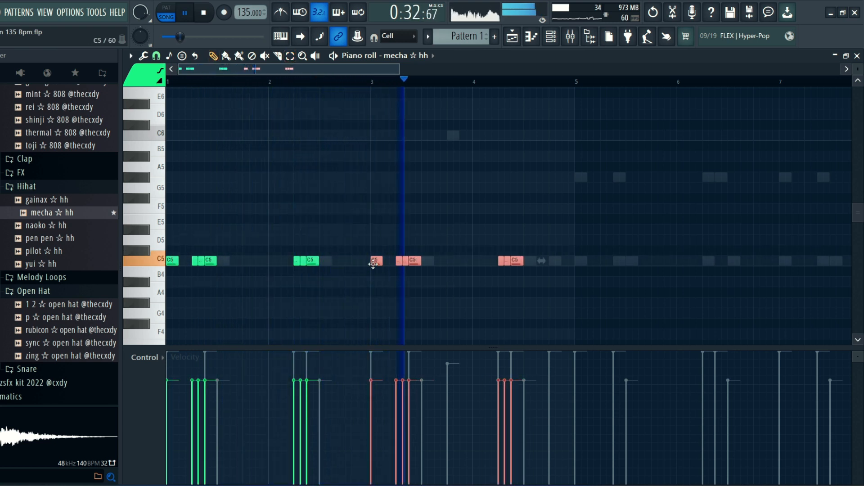
left_click(477, 270)
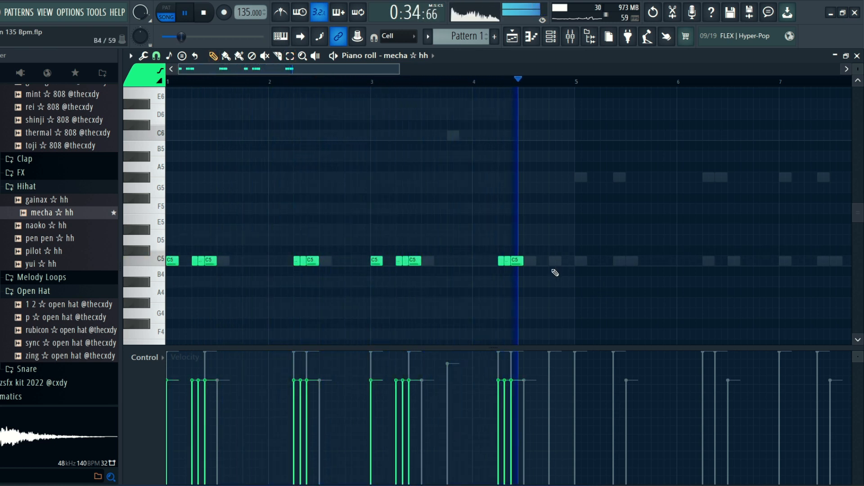
left_click(547, 261)
left_click_drag(549, 263, 543, 262)
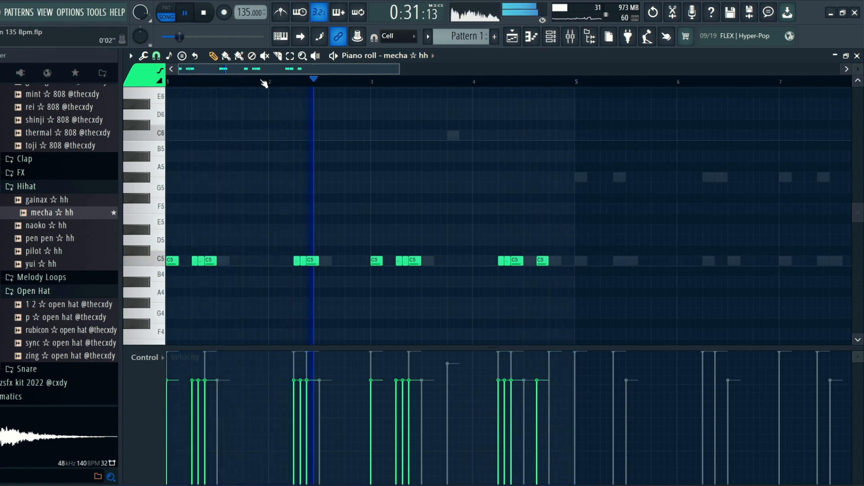
Discard the lengths of the mecha hi-hat notes and set the piano roll snap to Cell
key("shift+d")
left_click(156, 58)
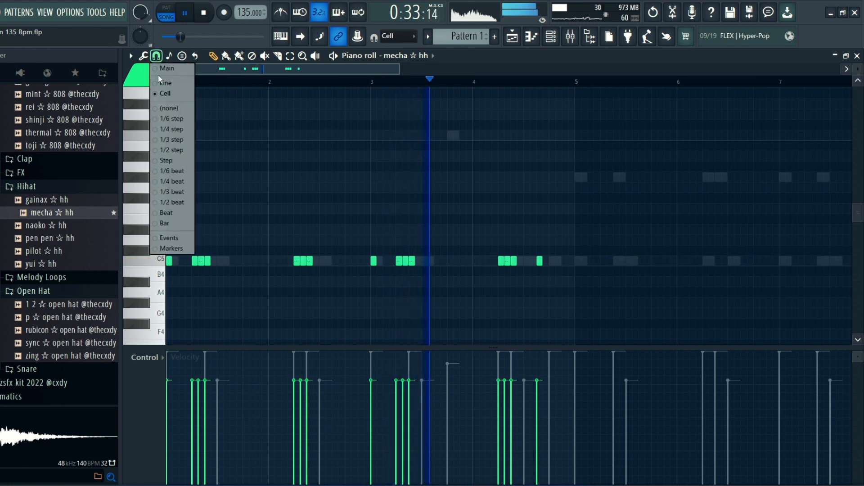
left_click(172, 94)
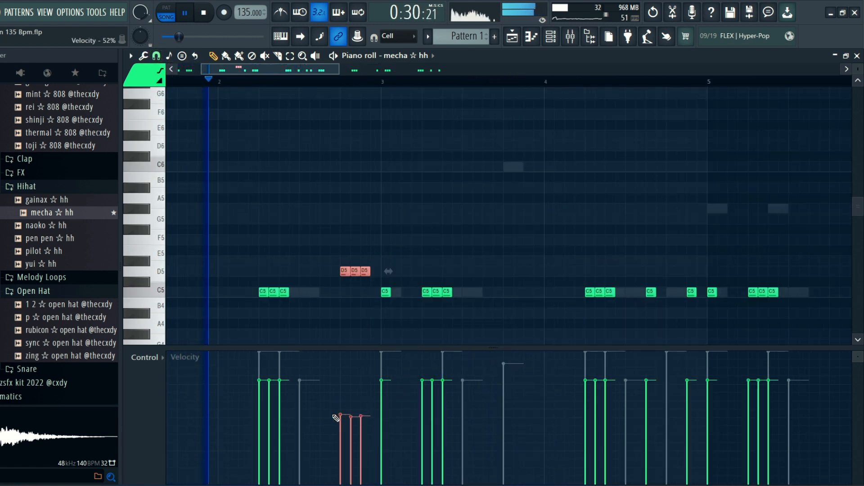
Copy the three-note D5 hi-hat roll from the end of bar 2 to the ends of bars 4, 6 and 8
left_click(515, 189, "ctrl")
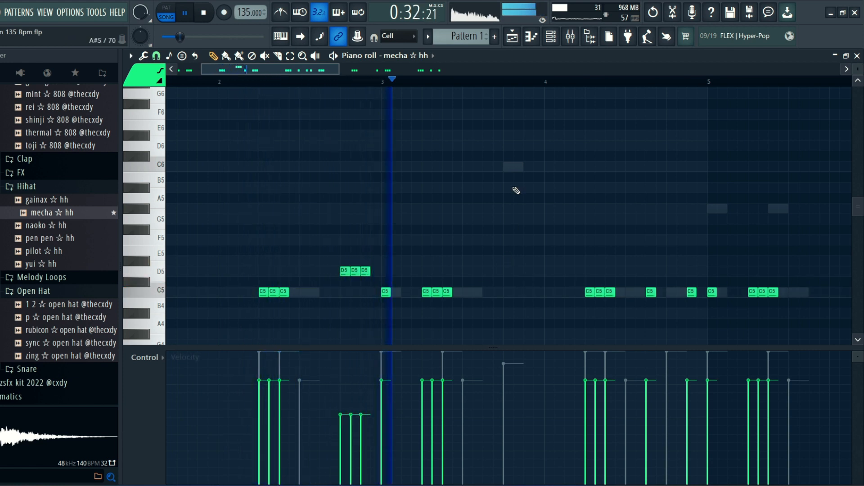
scroll(467, 78, "down", 5)
left_click_drag(227, 256, 349, 272)
key("ctrl+b")
mouse_move(423, 269)
left_mouse_down()
mouse_move(235, 276)
mouse_move(486, 260)
mouse_move(436, 285)
left_mouse_up()
left_click(598, 223)
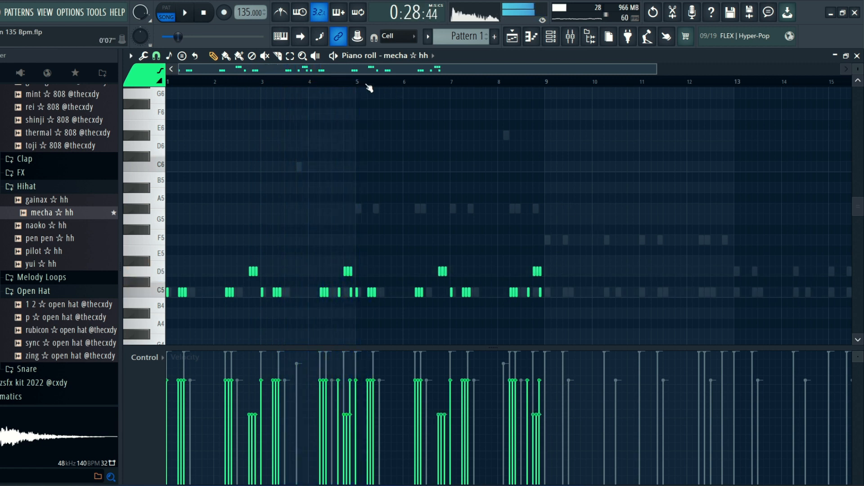
scroll(370, 88, "up", 4)
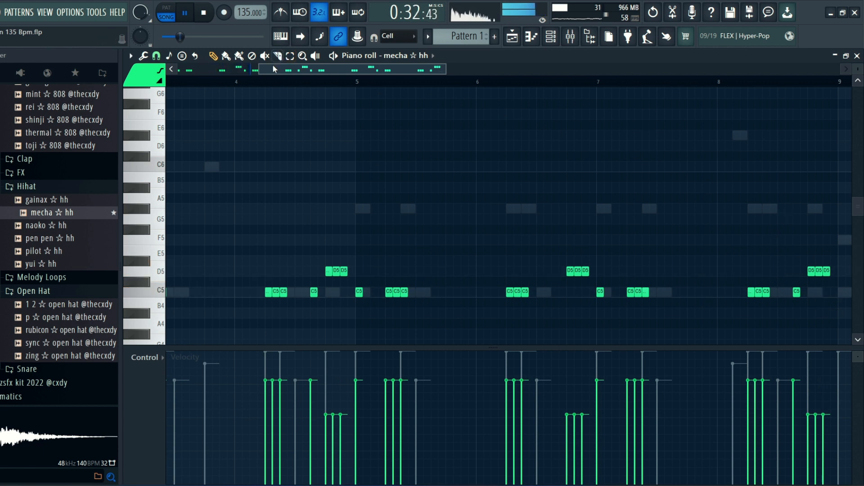
scroll(274, 80, "down", 5)
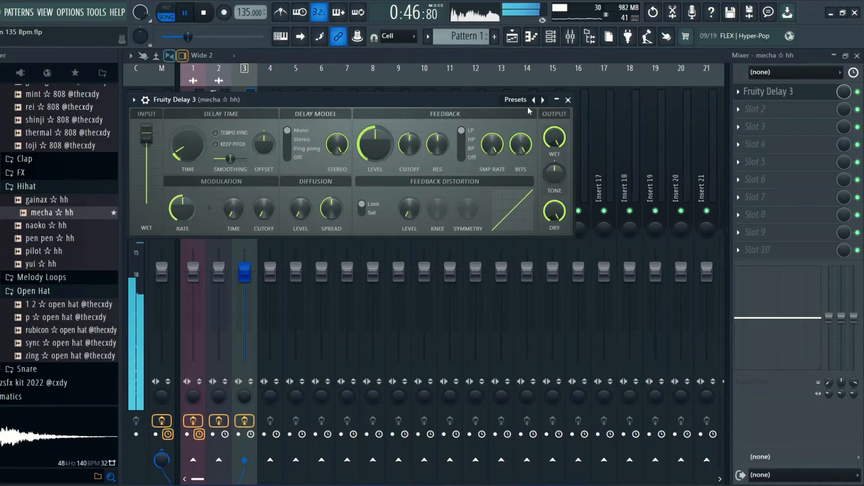
Load the Ping pong preset in Fruity Delay 3 on the hi-hat's mixer track
left_click(533, 100)
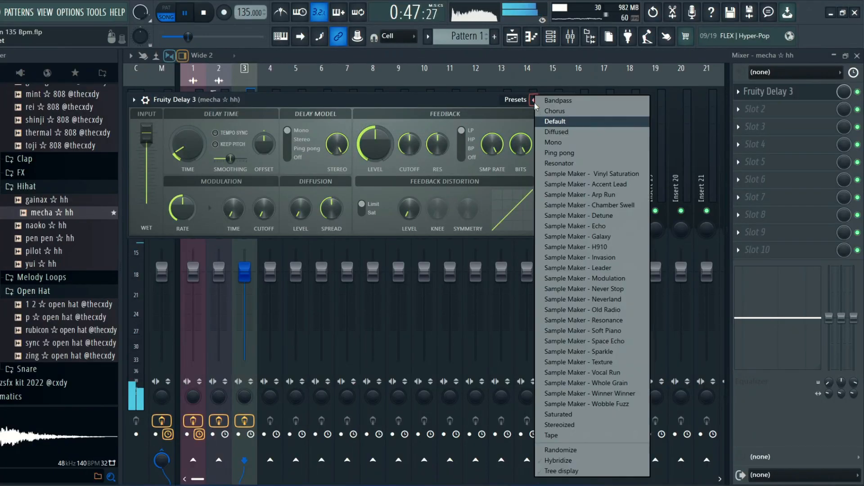
left_click(560, 152)
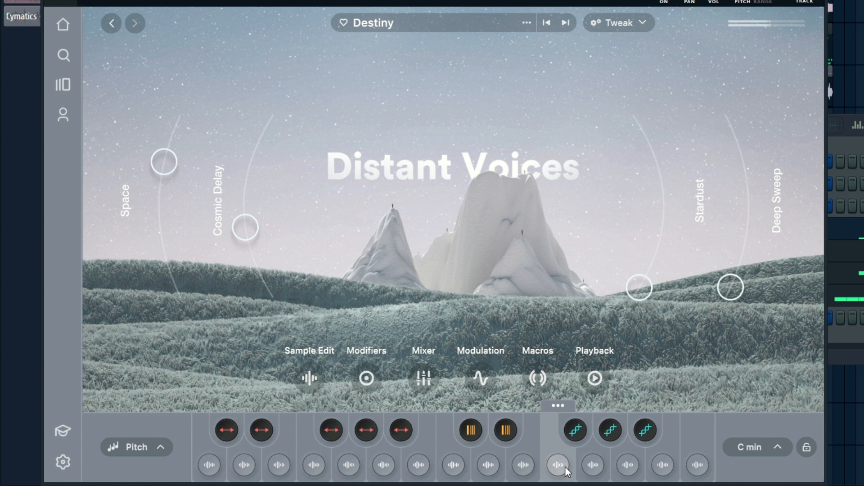
Audition a Distant Voices sample of the Destiny kit and select bars 21 to 36 of the arrangement for looped playback
left_click(557, 463)
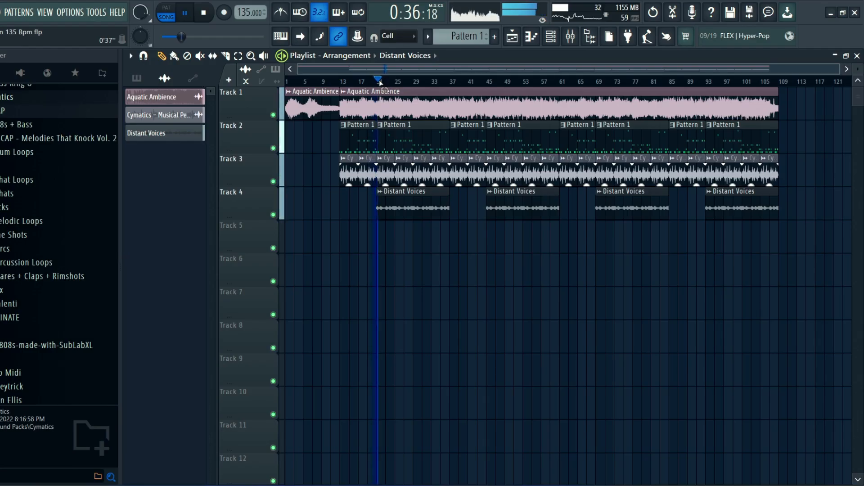
left_click_drag(380, 83, 448, 103)
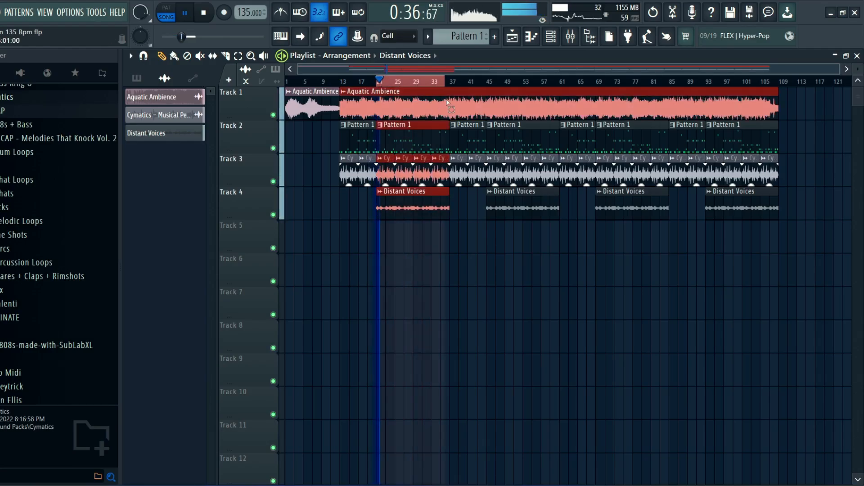
Add Fruity Parametric EQ 2 with the 30Hz + 18kHz cut preset to the Distant Voices track and move both cuts inward
left_click(571, 36)
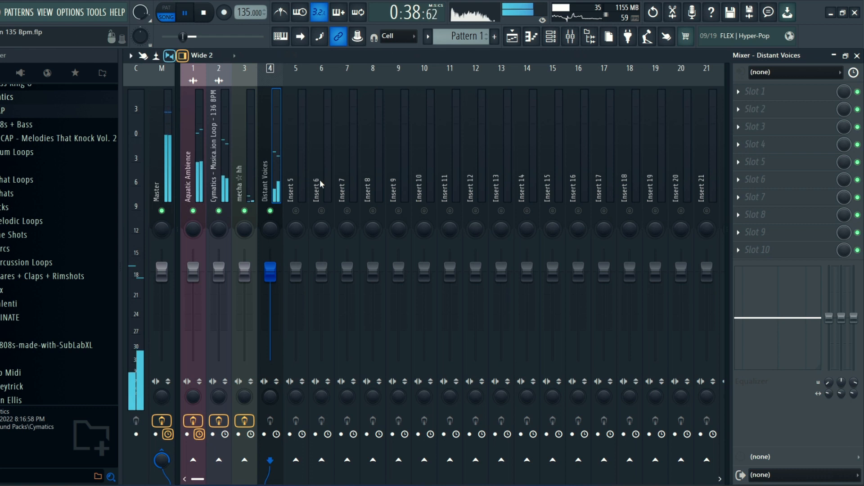
left_click(781, 92)
left_click(598, 378)
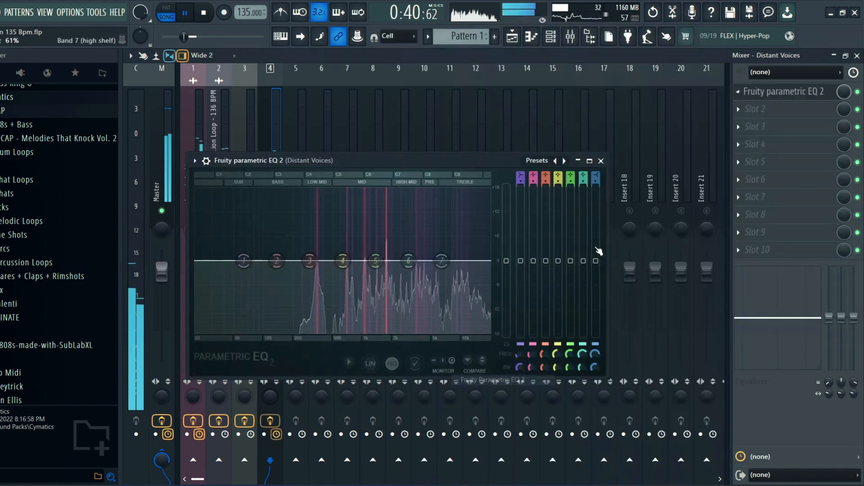
left_click(538, 161)
left_click(585, 164)
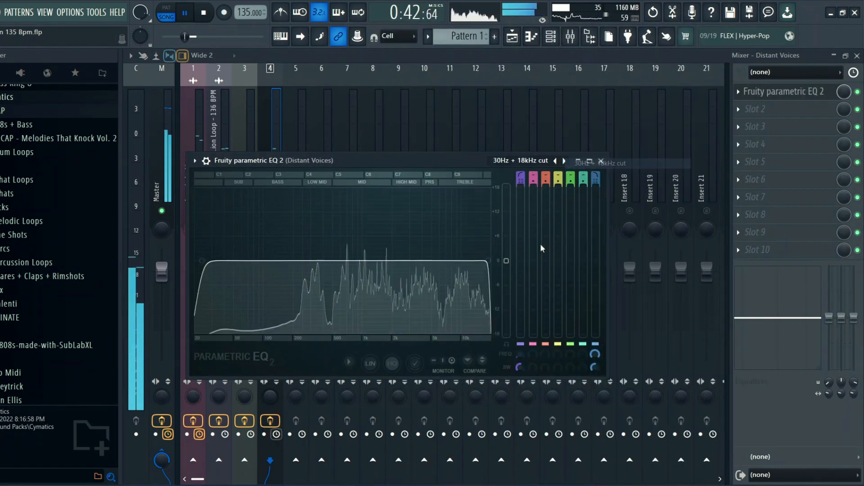
left_click_drag(485, 261, 457, 261)
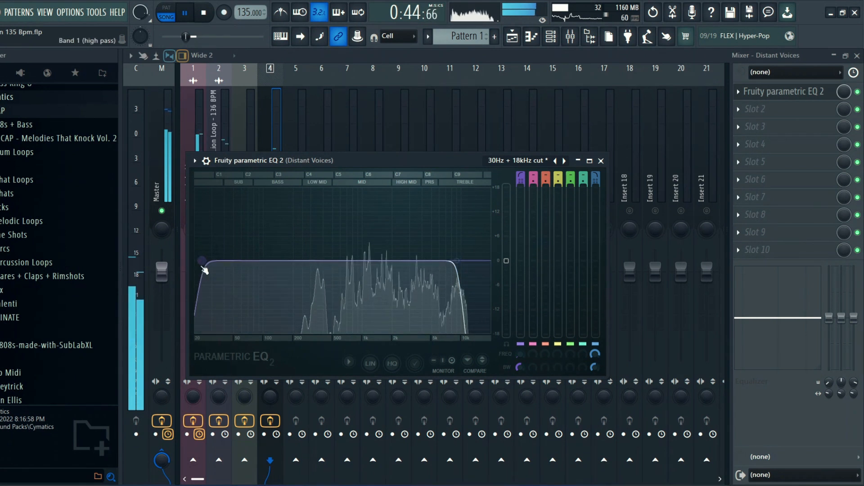
left_click_drag(203, 262, 287, 260)
Add LuxeVerb to the Distant Voices track and load its Sample Maker - Leader preset
left_click(761, 109)
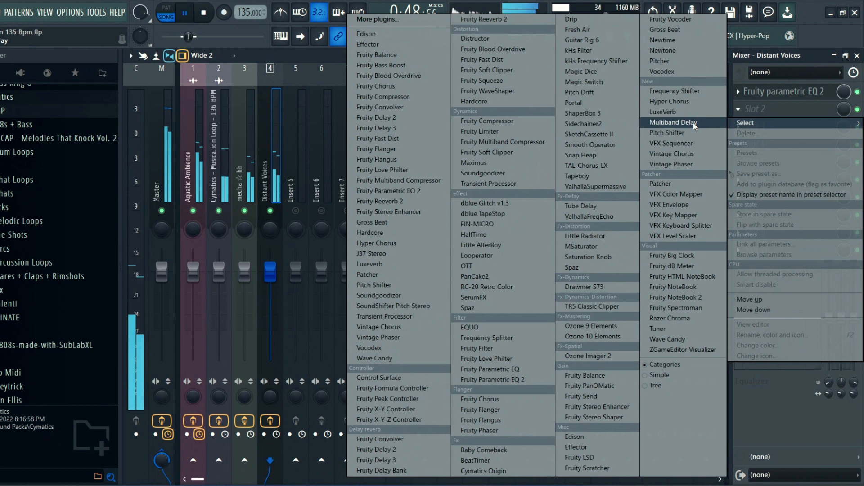
left_click(670, 113)
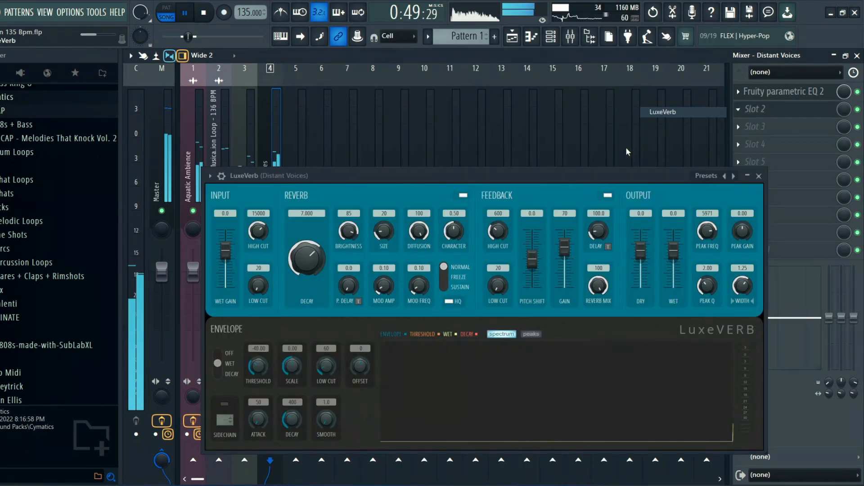
left_click(729, 177)
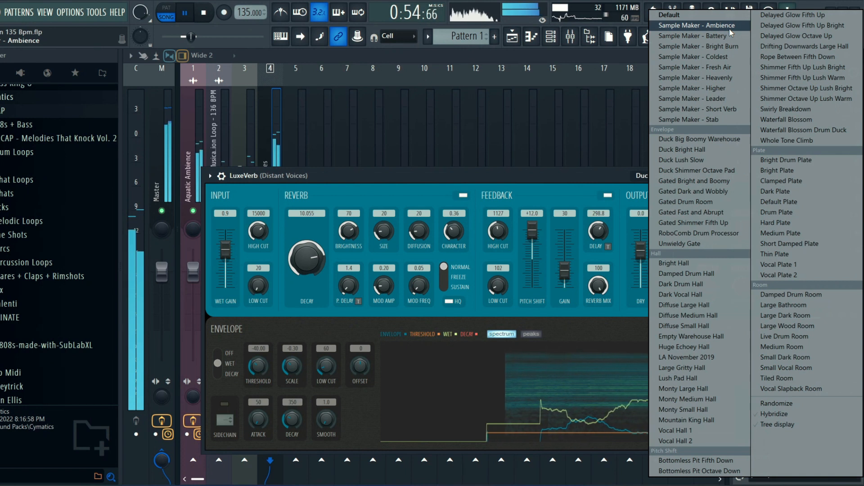
left_click(698, 98)
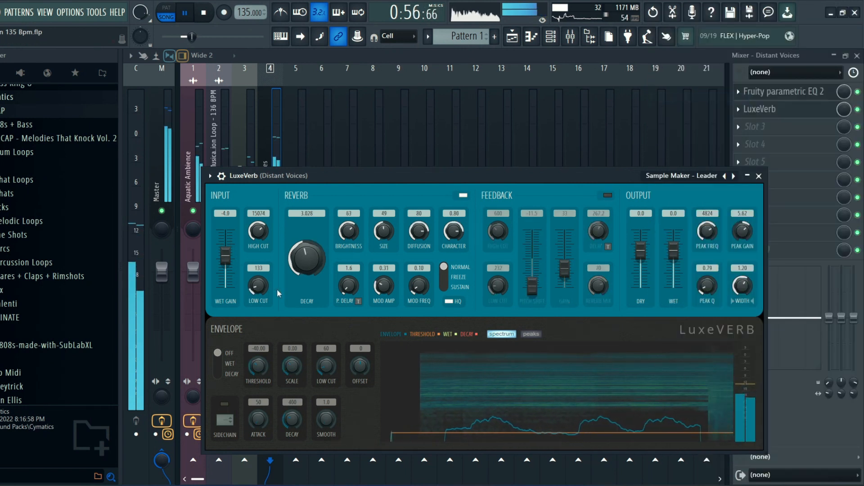
left_click(759, 176)
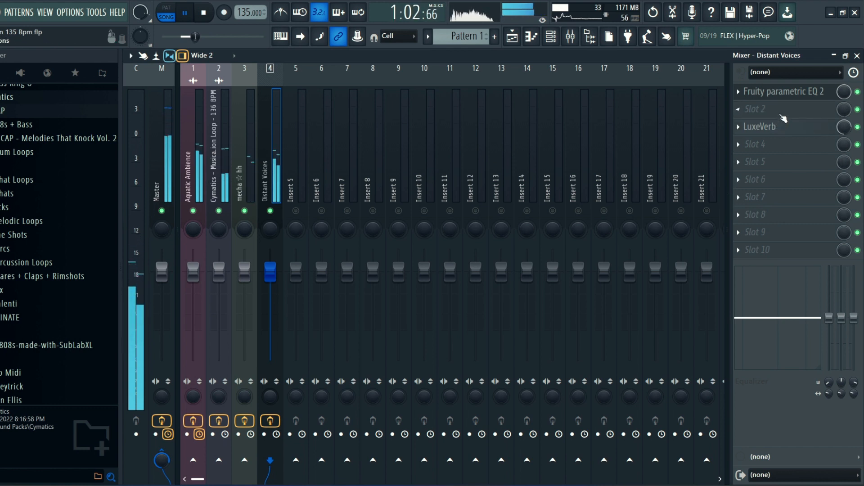
Insert Little AlterBoy between the EQ and LuxeVerb on the Distant Voices mixer track
left_click(782, 113)
left_click(599, 178)
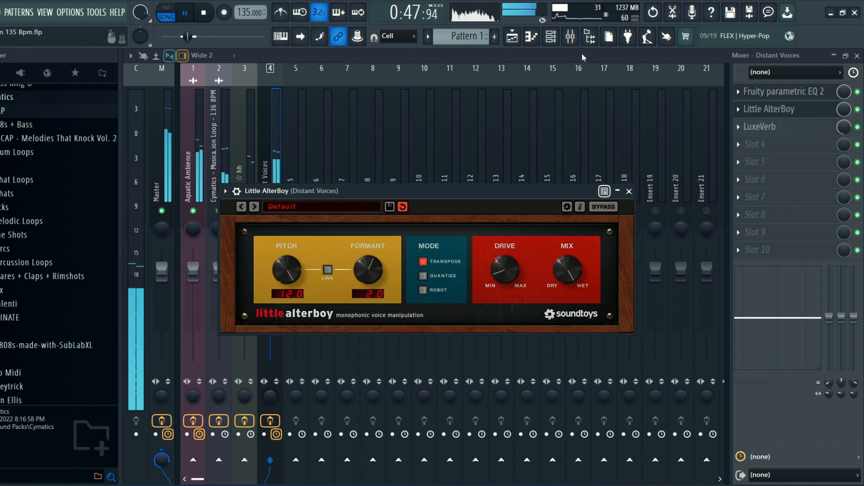
Add C5 hits of Open Hihat - Sparkle in bars 2, 3 and 4 and at the start of bar 5
left_click(554, 38)
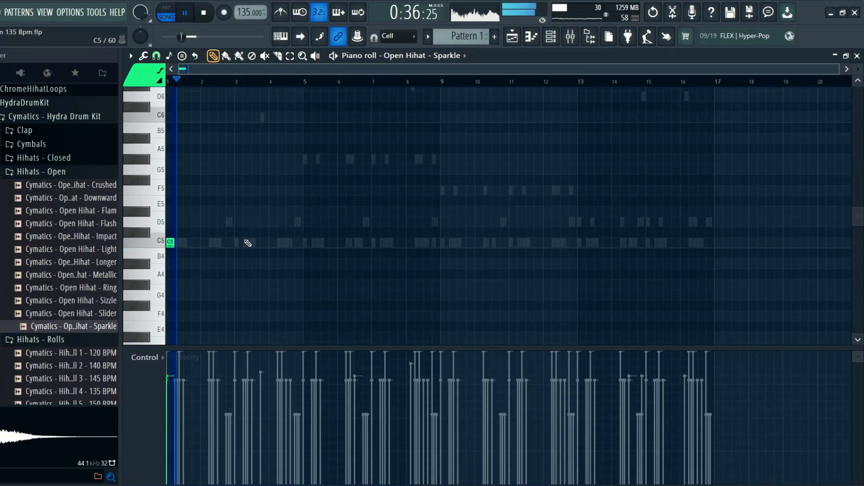
left_click(239, 242)
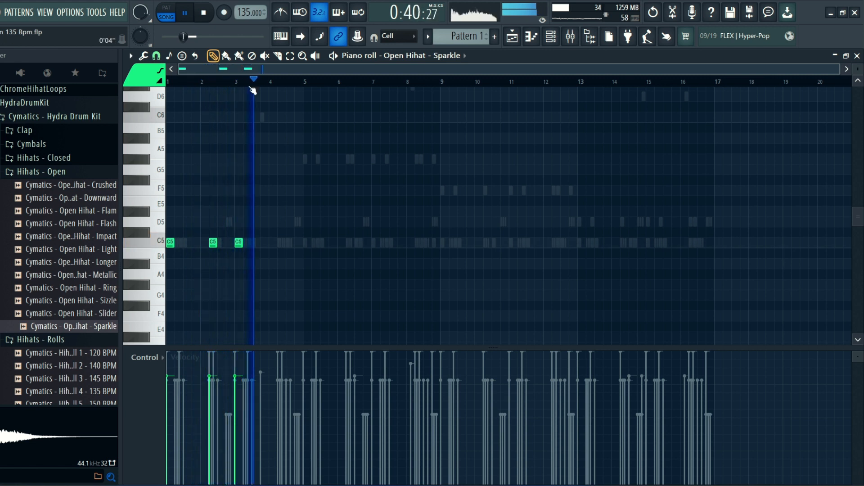
scroll(245, 75, "up", 2)
left_click(304, 243)
left_click(347, 243)
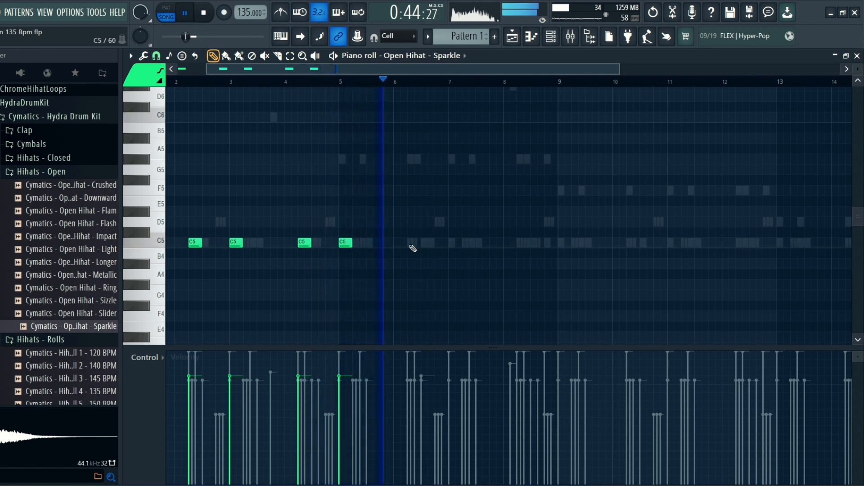
Add C5 open hi-hat hits in bars 6 and 7 and play the pattern back
left_click(470, 243)
left_click_drag(466, 246, 460, 250)
key("space")
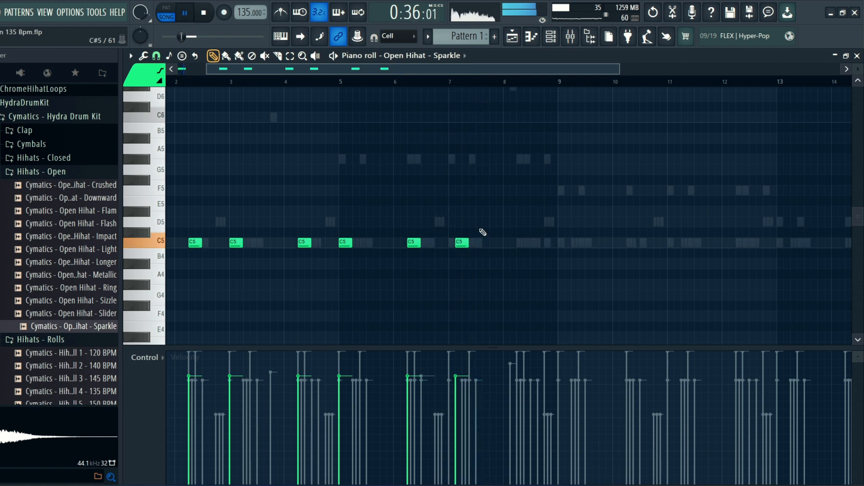
key("space")
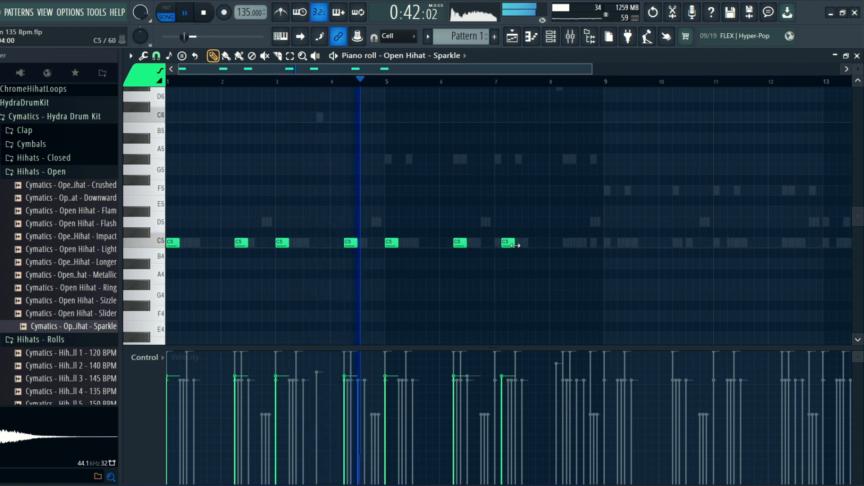
Reposition the last open hi-hat hit at the start of bar 7
left_click_drag(507, 243, 514, 243)
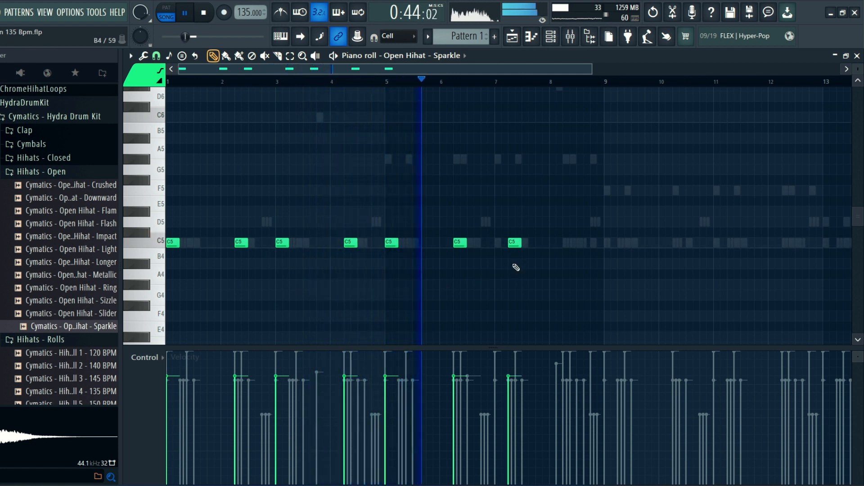
key("ctrl+z")
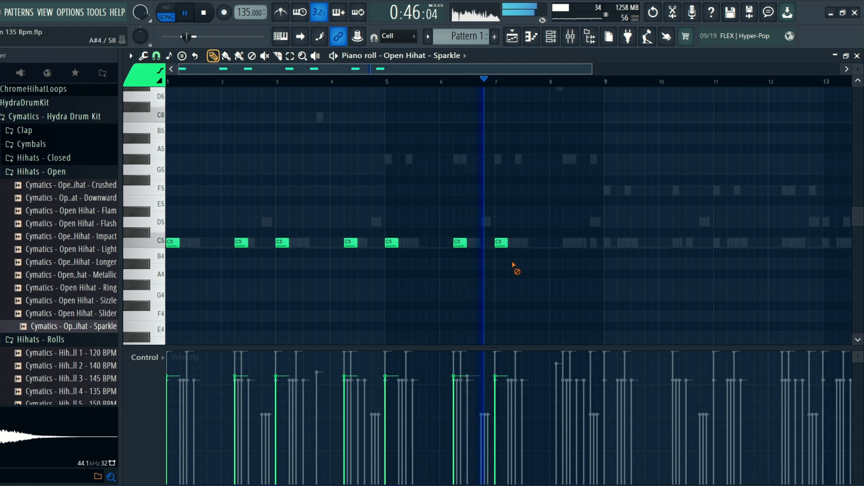
left_click(519, 253)
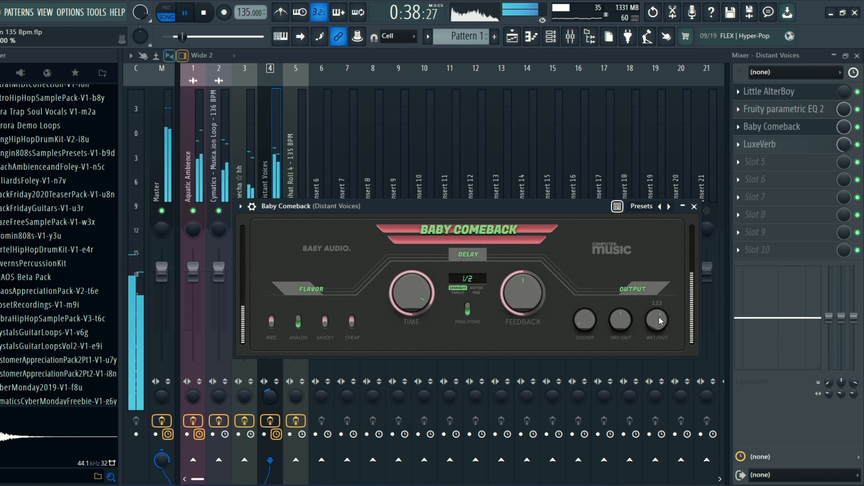
Adjust the wet output and feedback of the Baby Comeback delay on the Distant Voices mixer track and close the plugin
left_click_drag(662, 325, 660, 327)
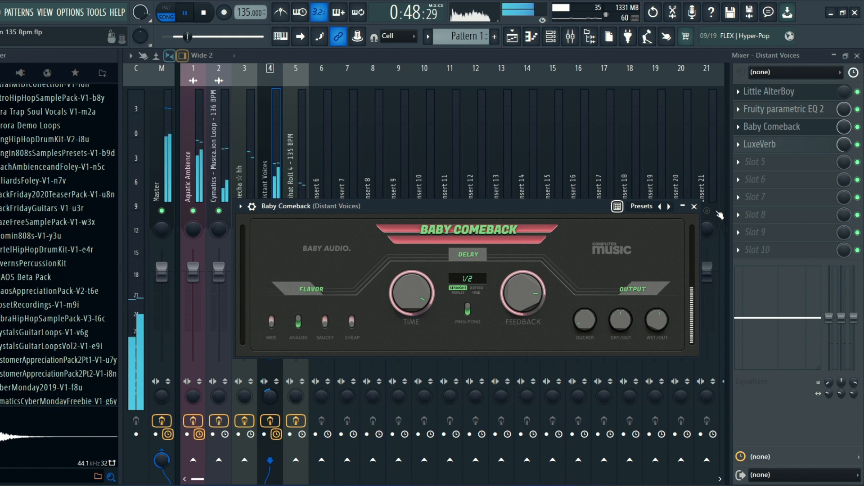
left_click(694, 206)
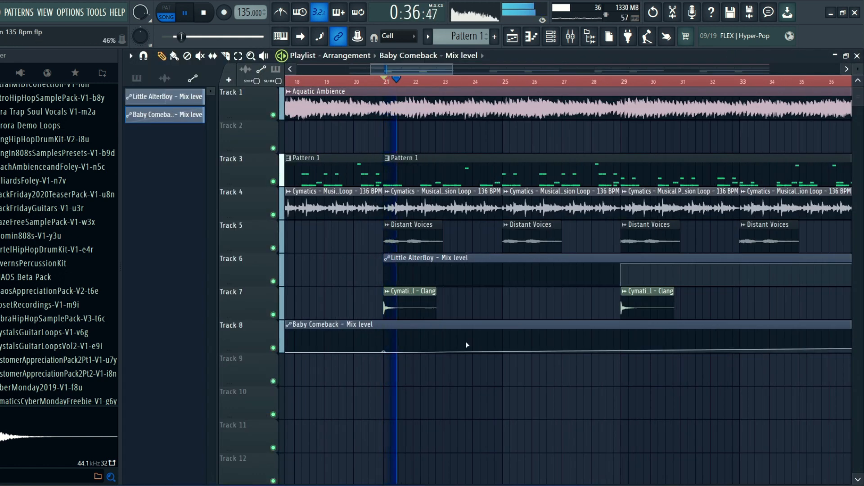
Shape the Baby Comeback mix level automation to ramp up over bars 21–23, drop at bar 25, and ramp up again to bar 27
left_click_drag(452, 345, 453, 324)
right_click(506, 340)
mouse_move(507, 340)
left_mouse_down()
mouse_move(510, 326)
mouse_move(520, 362)
left_mouse_up()
right_click(514, 340)
right_click(563, 342)
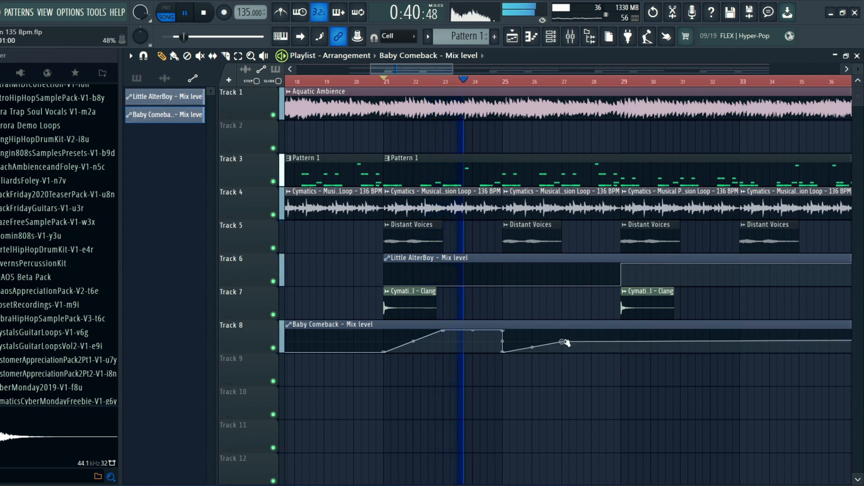
left_click_drag(563, 342, 563, 331)
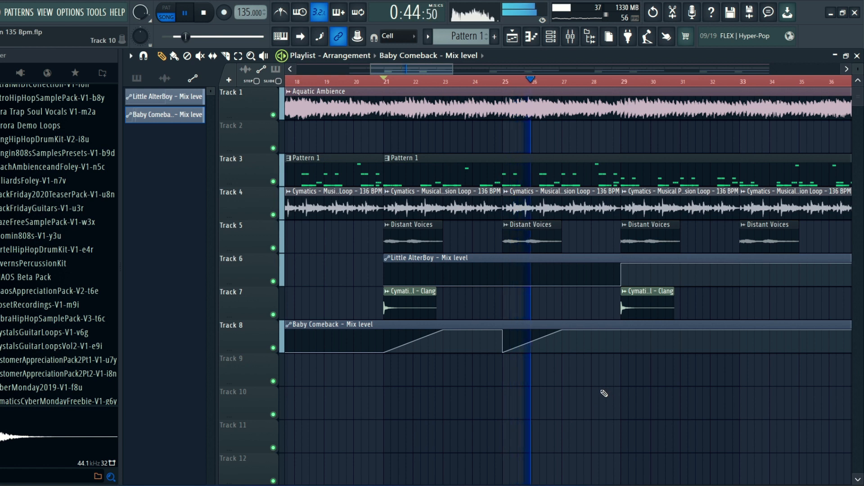
Add matching drops and ramps to the Baby Comeback mix level automation, rising over bars 29–31 and 33–35
right_click(623, 350)
right_click(681, 351)
left_click_drag(681, 351, 683, 330)
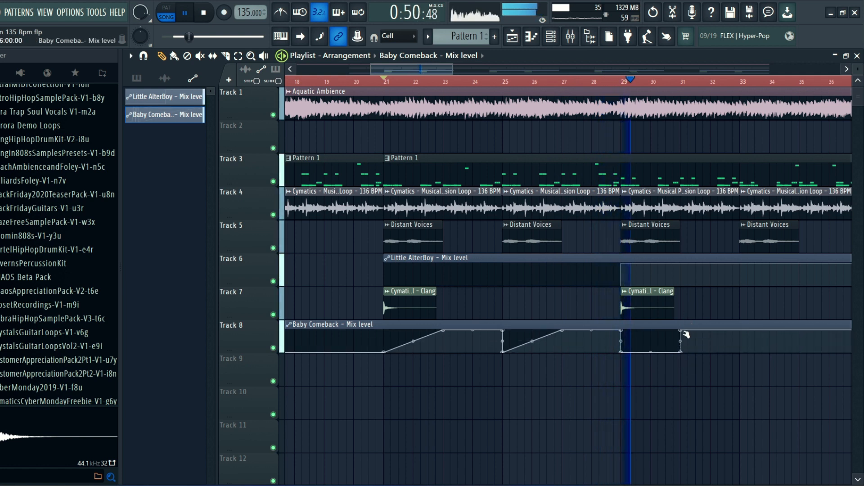
left_click_drag(747, 348, 745, 321)
right_click(748, 350)
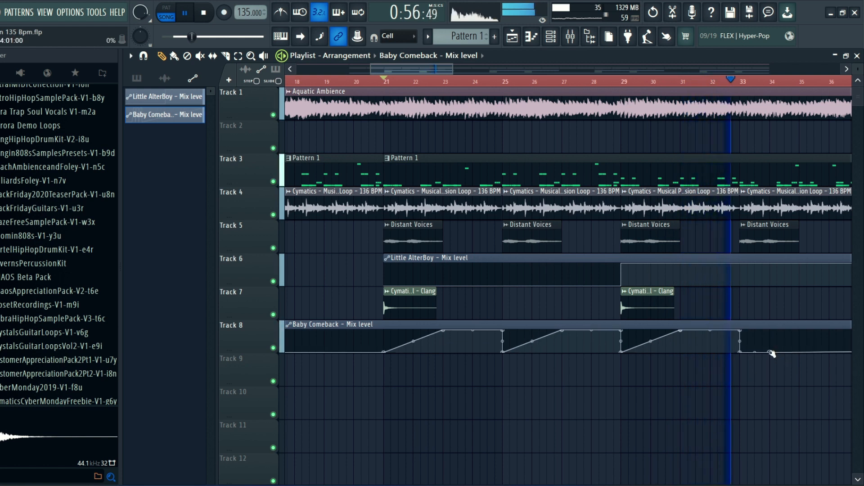
left_click_drag(770, 352, 801, 321)
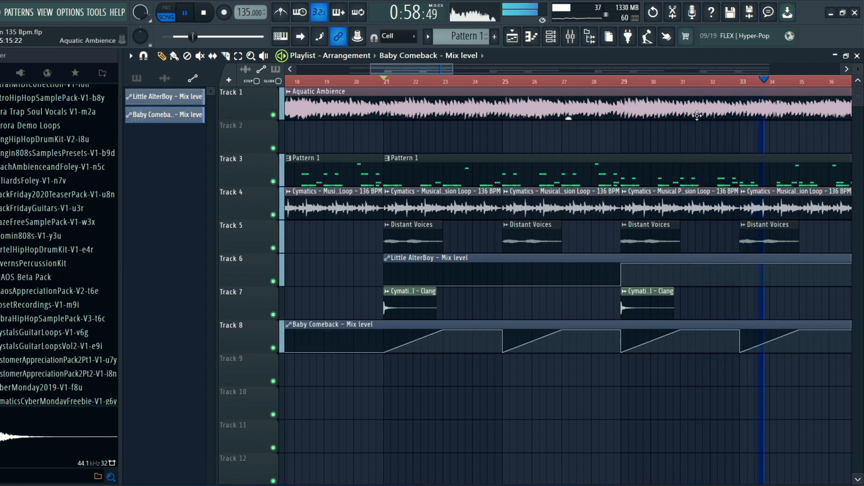
Place Cymatics x San Holo - Vibrance Snap 1 clips on Track 8 halfway through each bar from 14 to 19
scroll(644, 87, "down", 3)
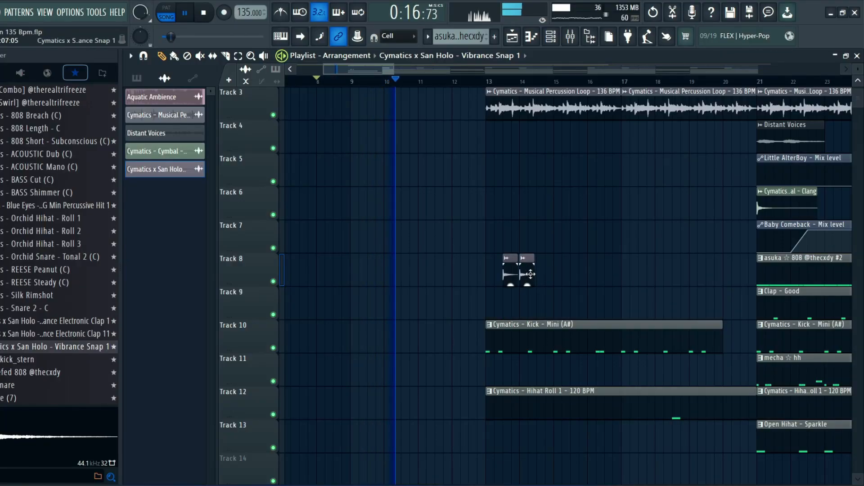
left_click_drag(531, 274, 581, 276)
left_click(612, 275)
left_click(646, 276)
left_click(669, 276)
left_click_drag(669, 276, 713, 275)
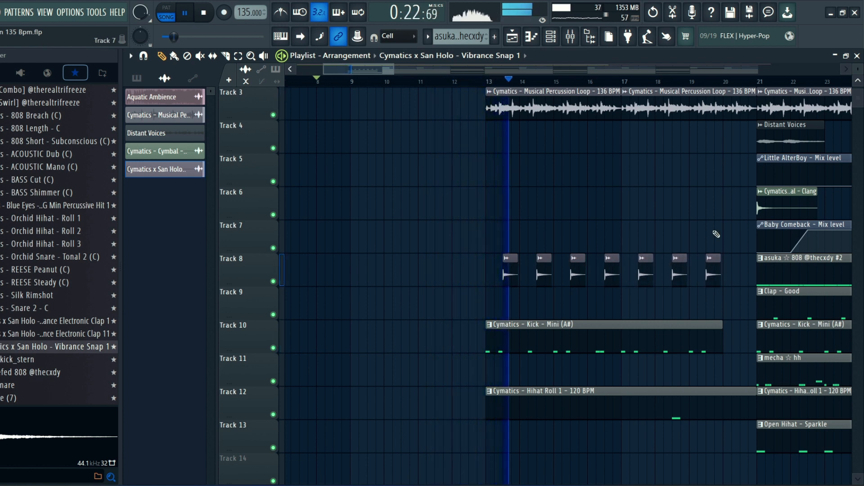
Select the seven snap clips on Track 8, move them down to Track 14, and clear the selection
scroll(658, 85, "down", 3)
scroll(652, 141, "down", 4)
scroll(651, 143, "up", 3)
left_click_drag(471, 203, 605, 207)
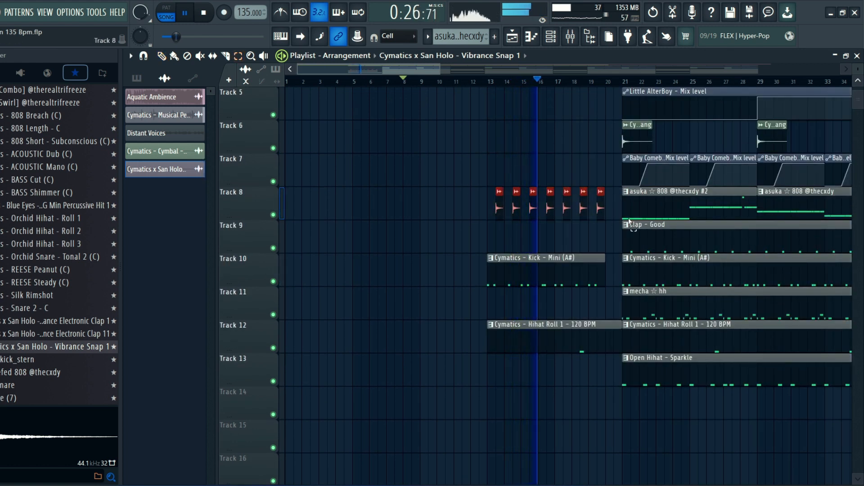
key("shift+Down")
key("shift+Down")
key("shift+Down")
key("shift+Down")
key("shift+Down")
key("shift+Down")
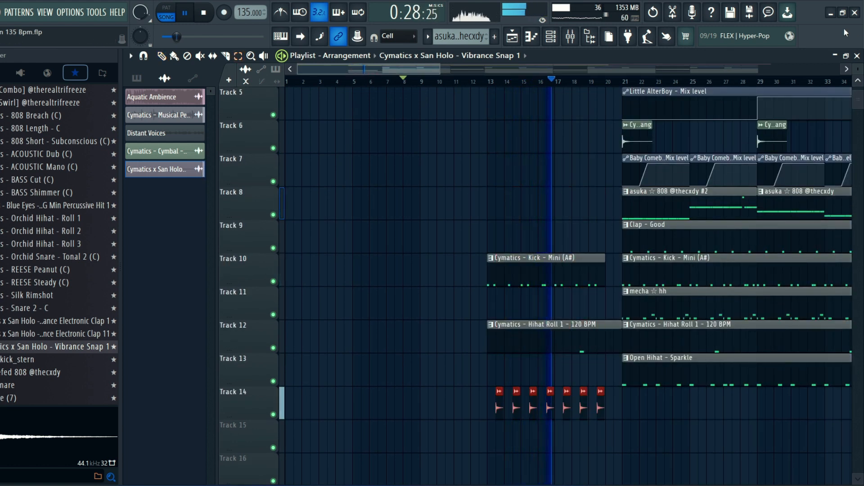
left_click(465, 242)
key("p")
scroll(553, 84, "down", 3)
scroll(553, 84, "down", 3)
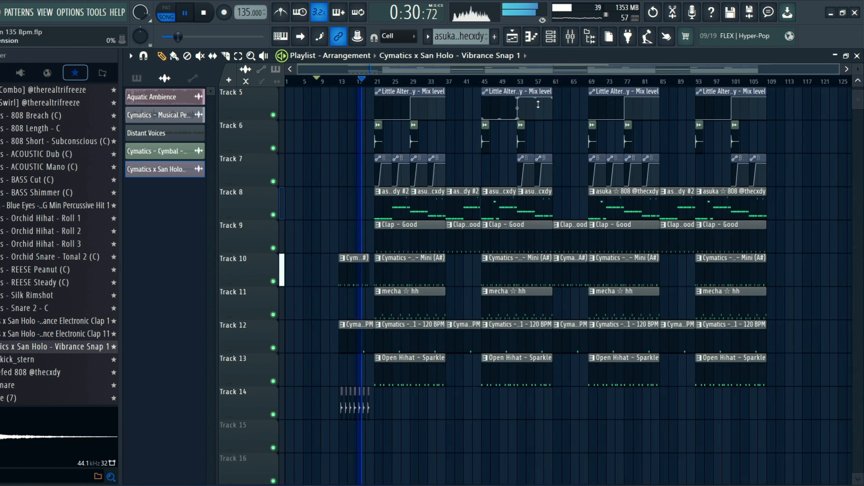
mouse_move(369, 403)
left_mouse_down()
mouse_move(325, 407)
mouse_move(422, 423)
left_mouse_up()
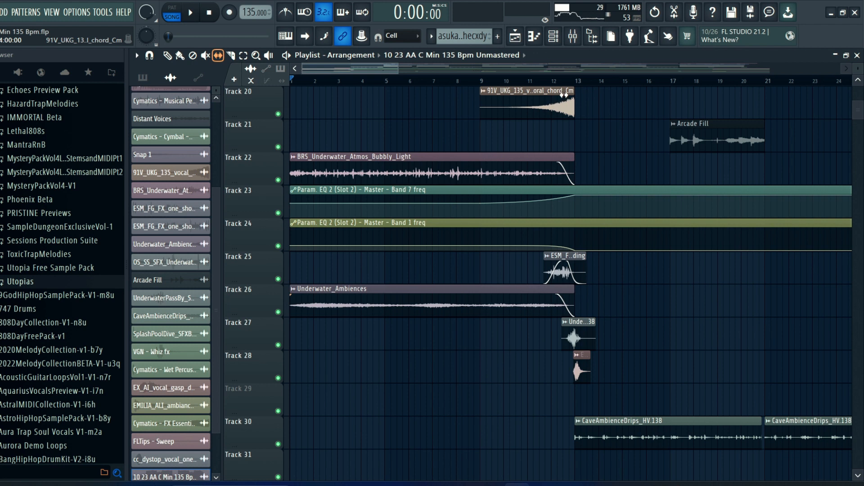
Review the arrangement: the transition effects around bars 9–13, the 808 2 section with playback from bar 41, and the effects around bars 59–69
scroll(574, 84, "up", 5)
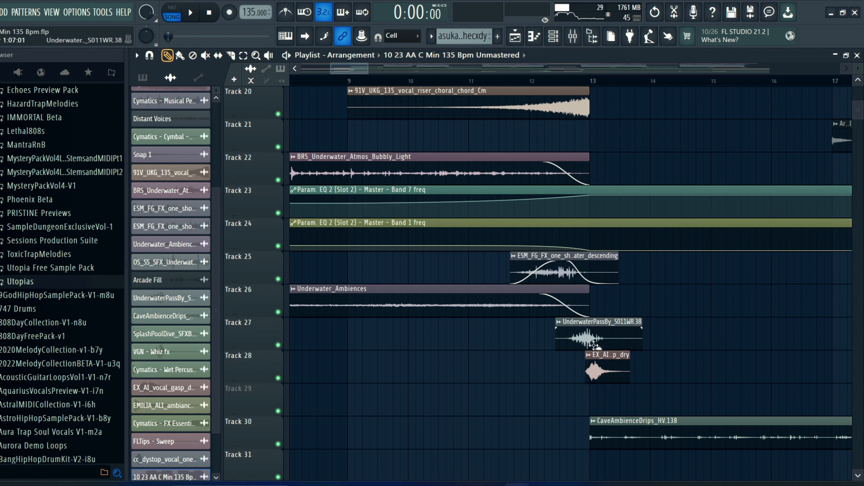
scroll(618, 289, "up", 6)
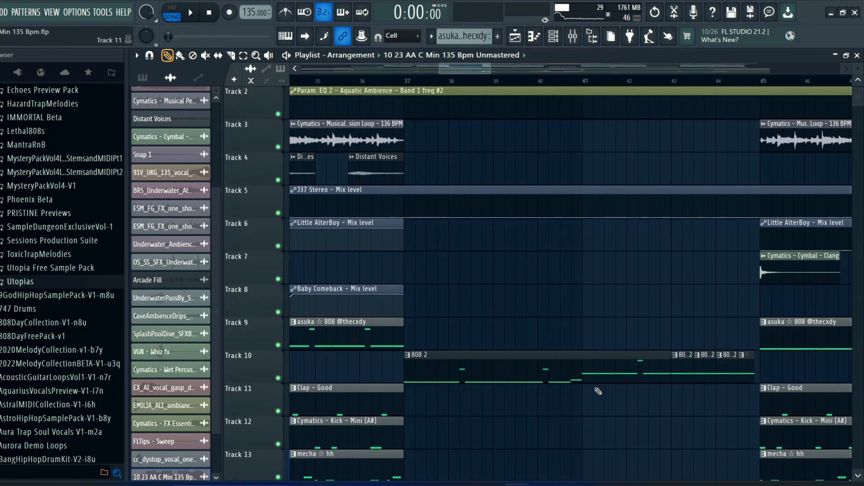
scroll(675, 347, "up", 1)
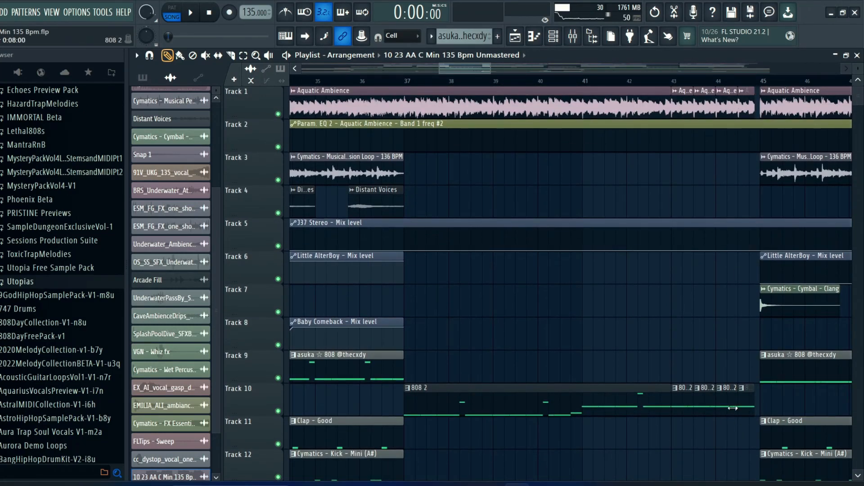
left_click(585, 85)
key("space")
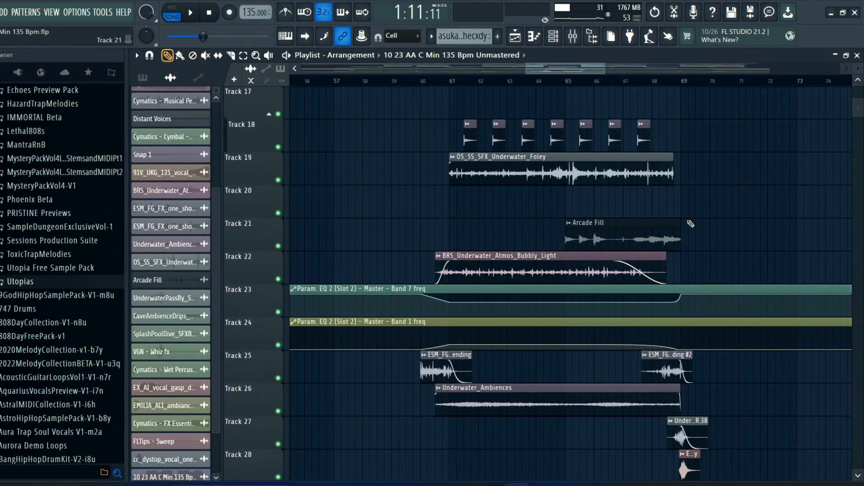
scroll(691, 224, "down", 2)
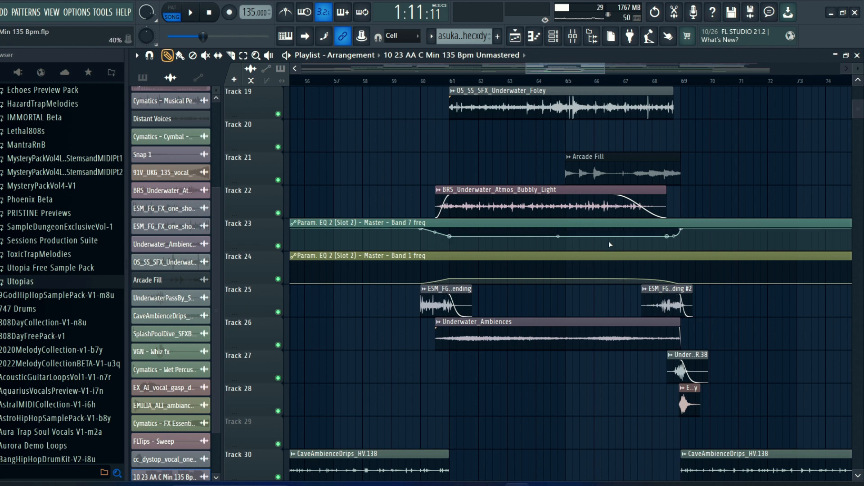
scroll(455, 314, "down", 6)
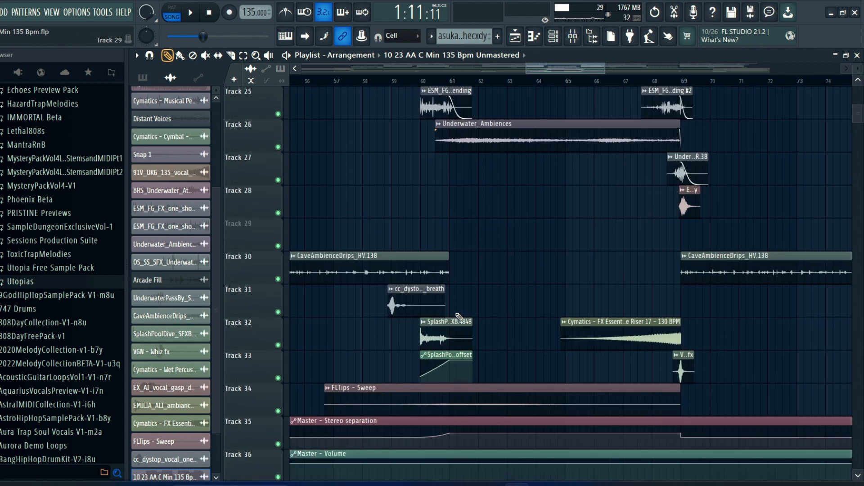
scroll(403, 85, "up", 4)
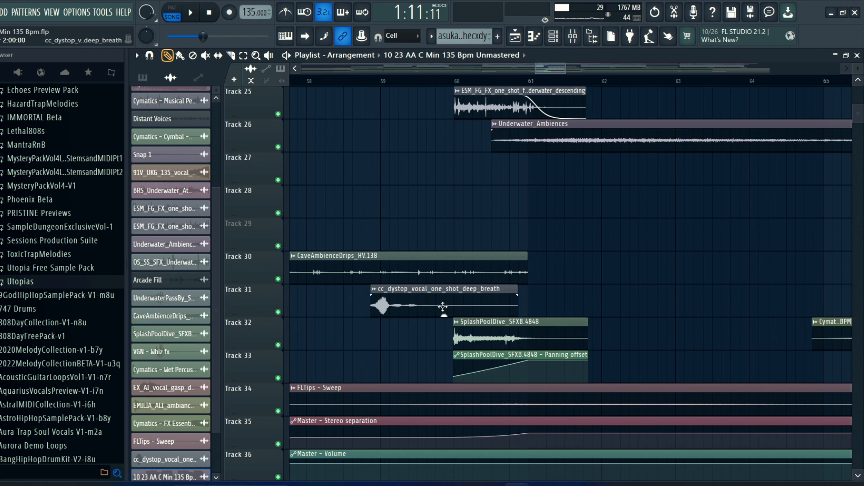